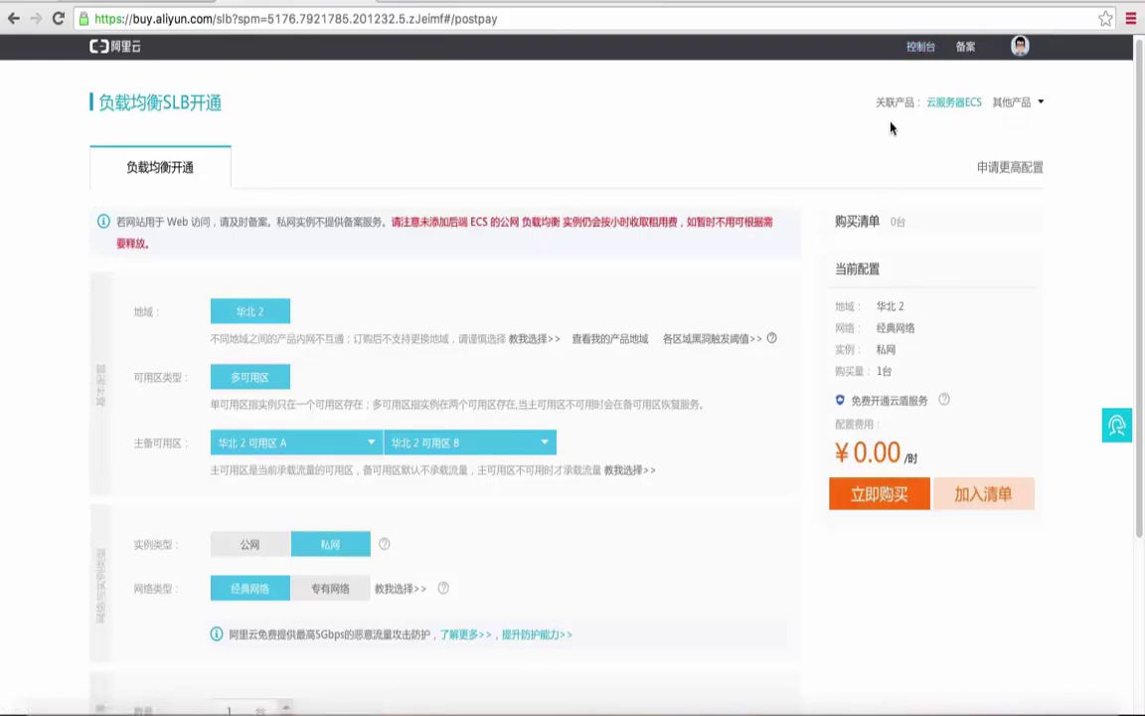
Open the listeners of the 华北 2 load balancer instance annie_test from the management console and start adding a listener.
{"action": "left_click", "coordinate": [917, 52]}
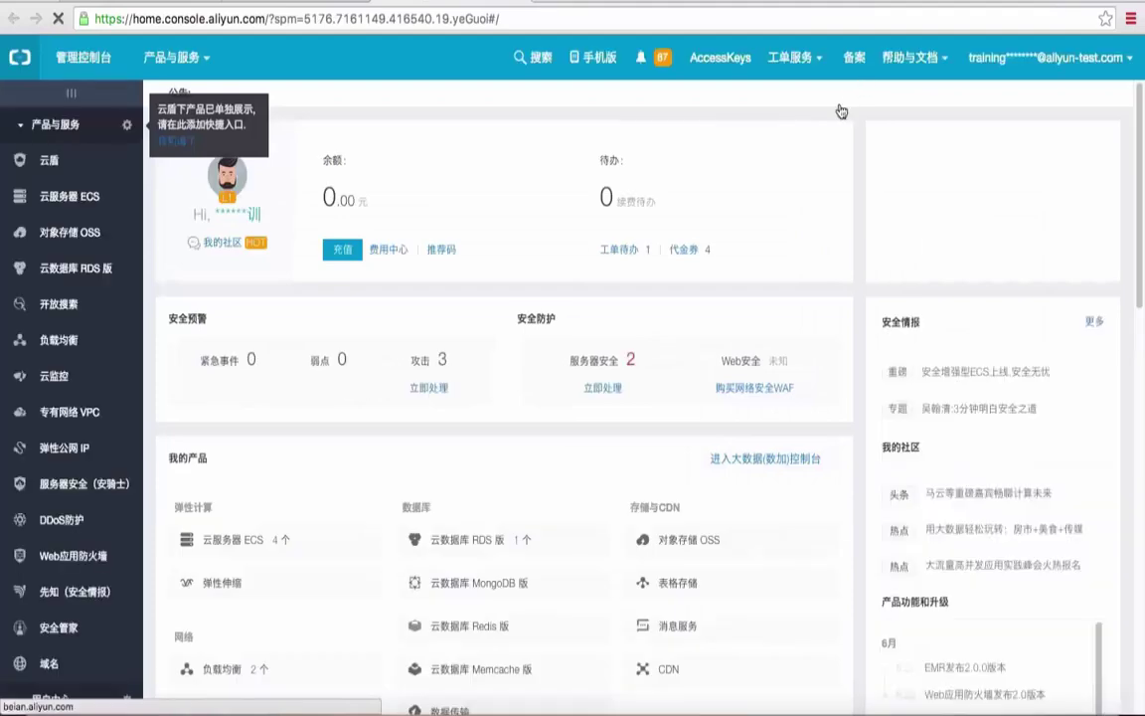
{"action": "left_click", "coordinate": [98, 350]}
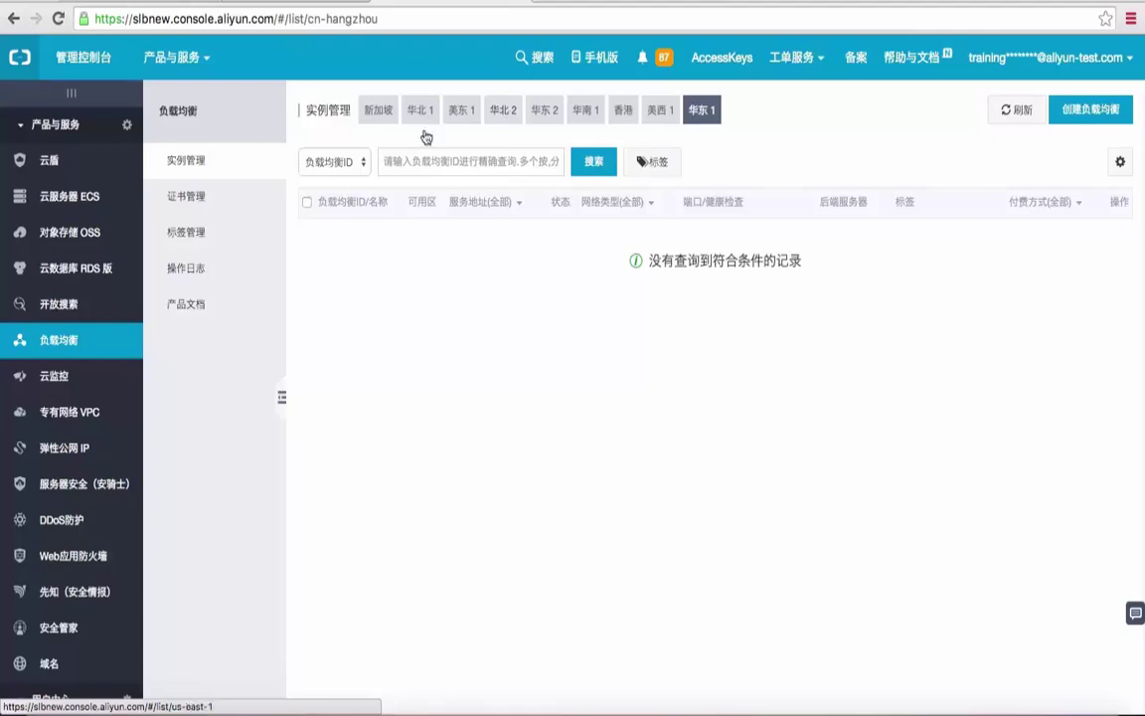
{"action": "left_click", "coordinate": [503, 110]}
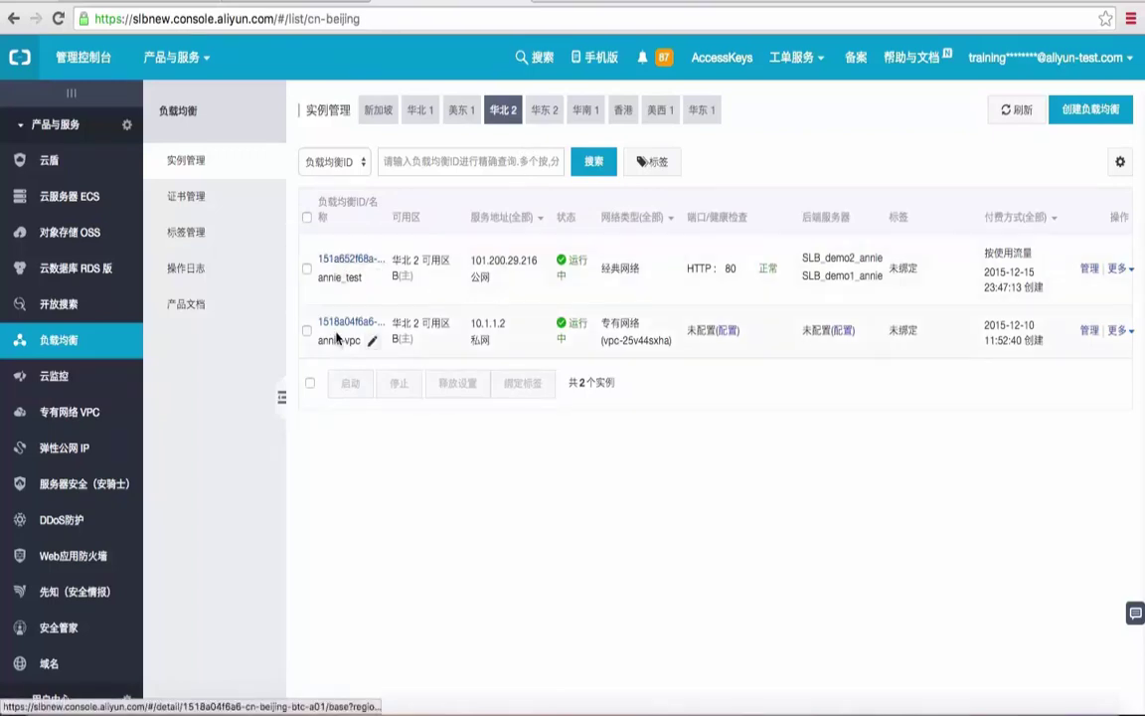
{"action": "left_click", "coordinate": [336, 261]}
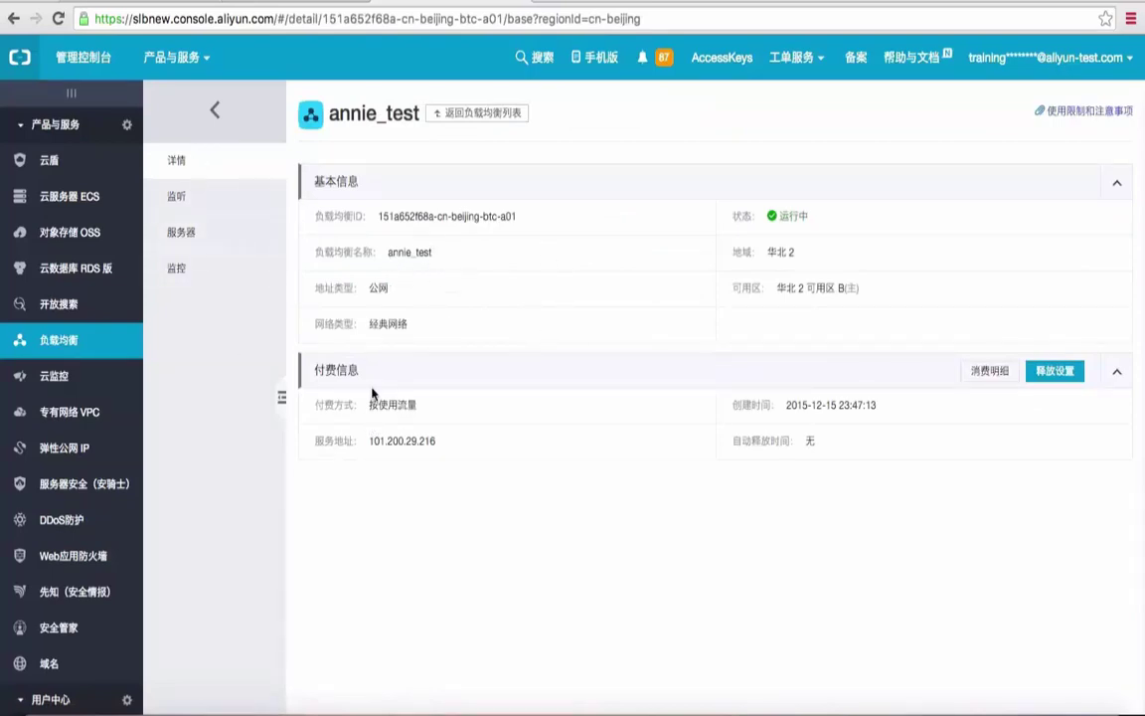
{"action": "left_click", "coordinate": [202, 204]}
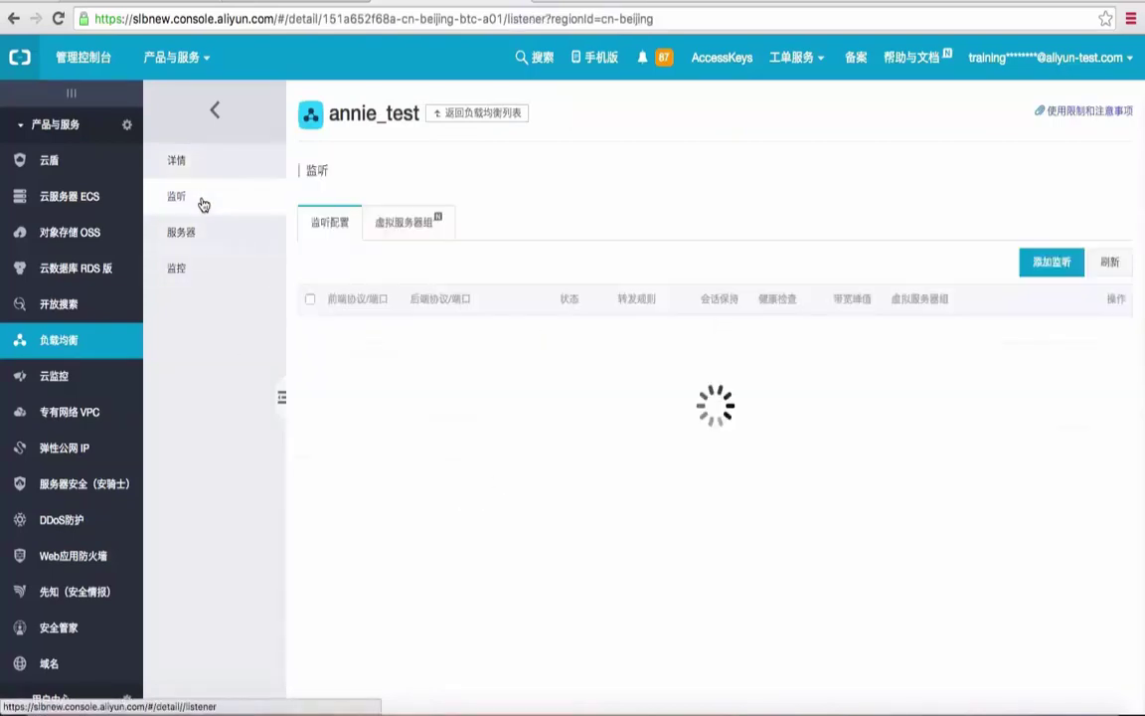
{"action": "left_click", "coordinate": [1049, 264]}
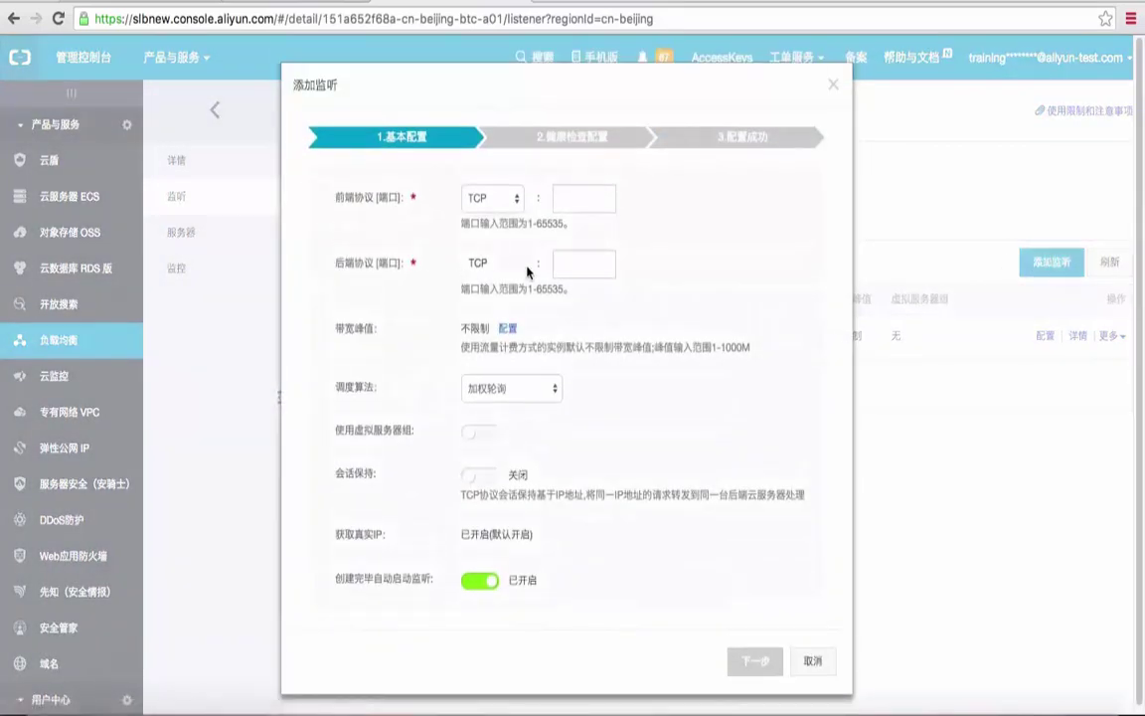
Examine the new listener's protocol choices, scheduling algorithms, session persistence and automatic start options, leaving the defaults in place.
{"action": "left_click", "coordinate": [515, 201]}
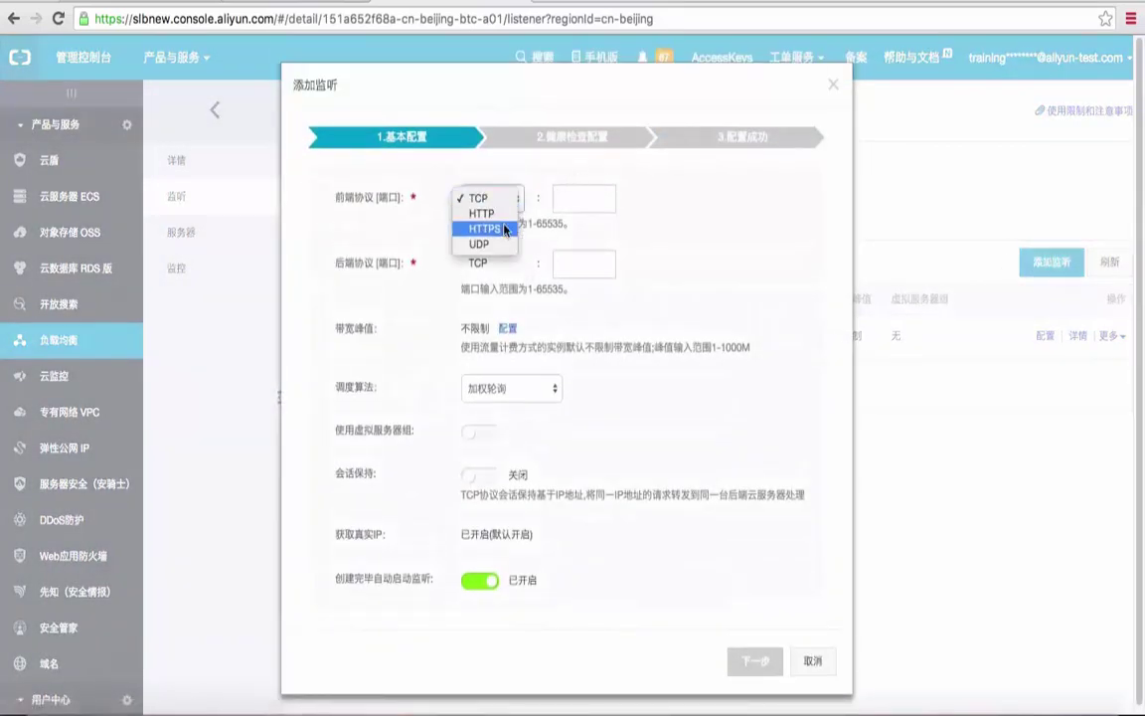
{"action": "left_click", "coordinate": [522, 255]}
{"action": "left_click", "coordinate": [567, 264]}
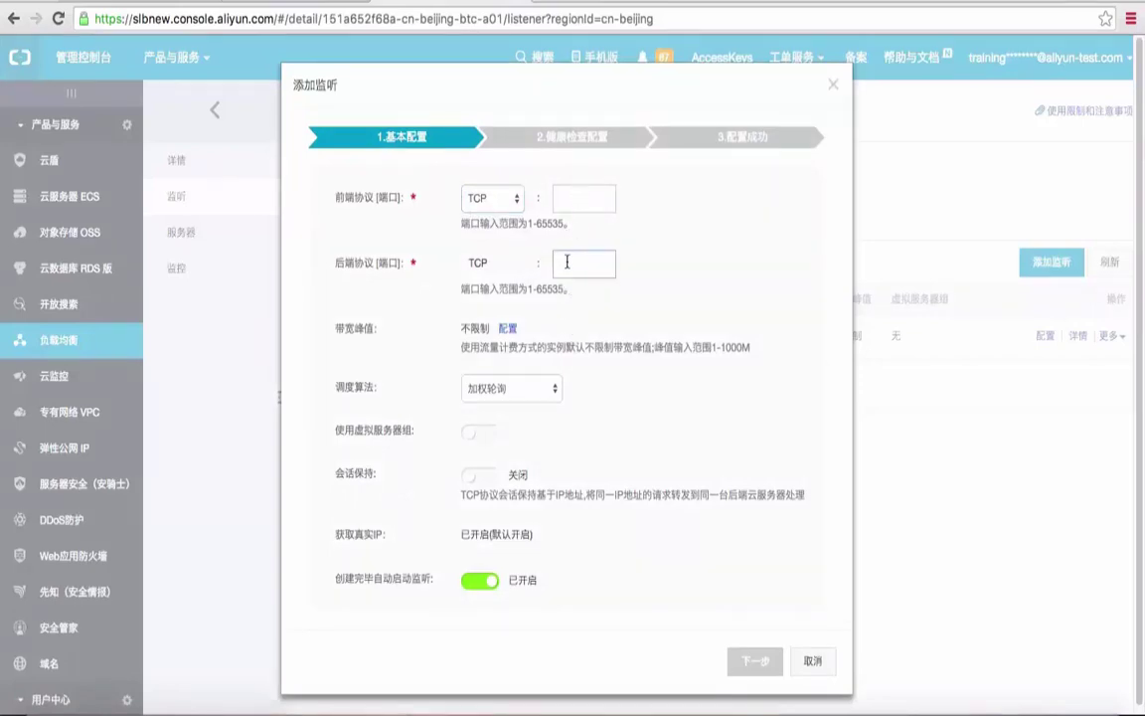
{"action": "left_click", "coordinate": [502, 388]}
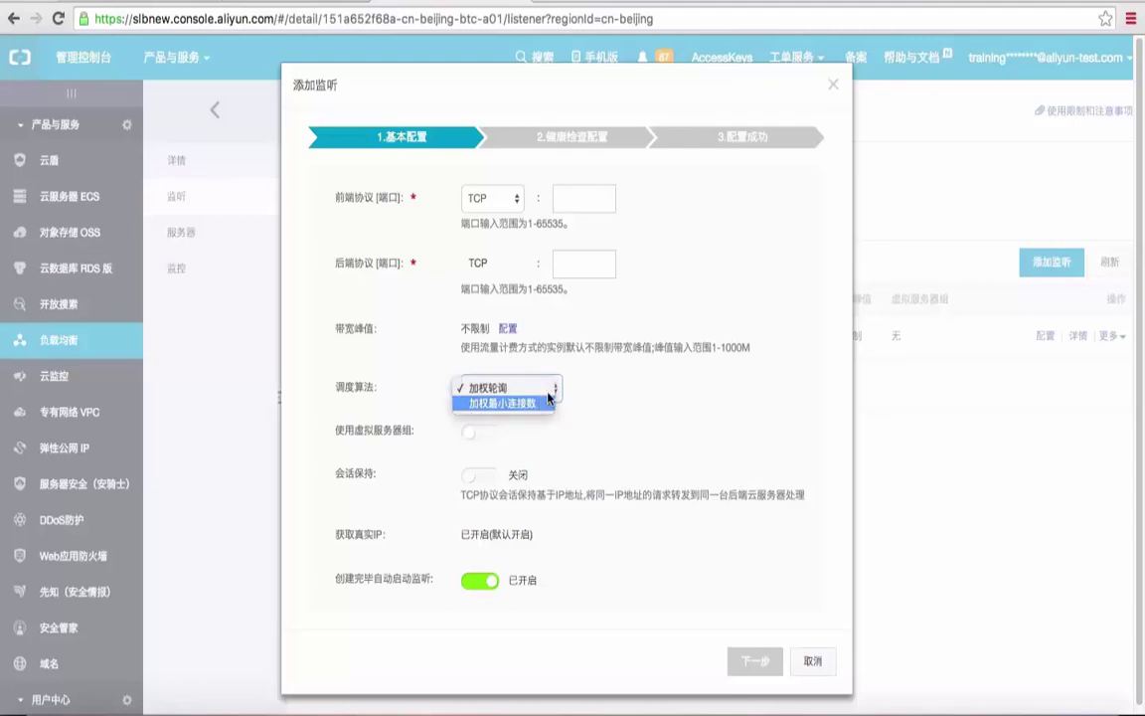
{"action": "left_click", "coordinate": [542, 404]}
{"action": "left_click", "coordinate": [512, 387]}
{"action": "left_click", "coordinate": [538, 375]}
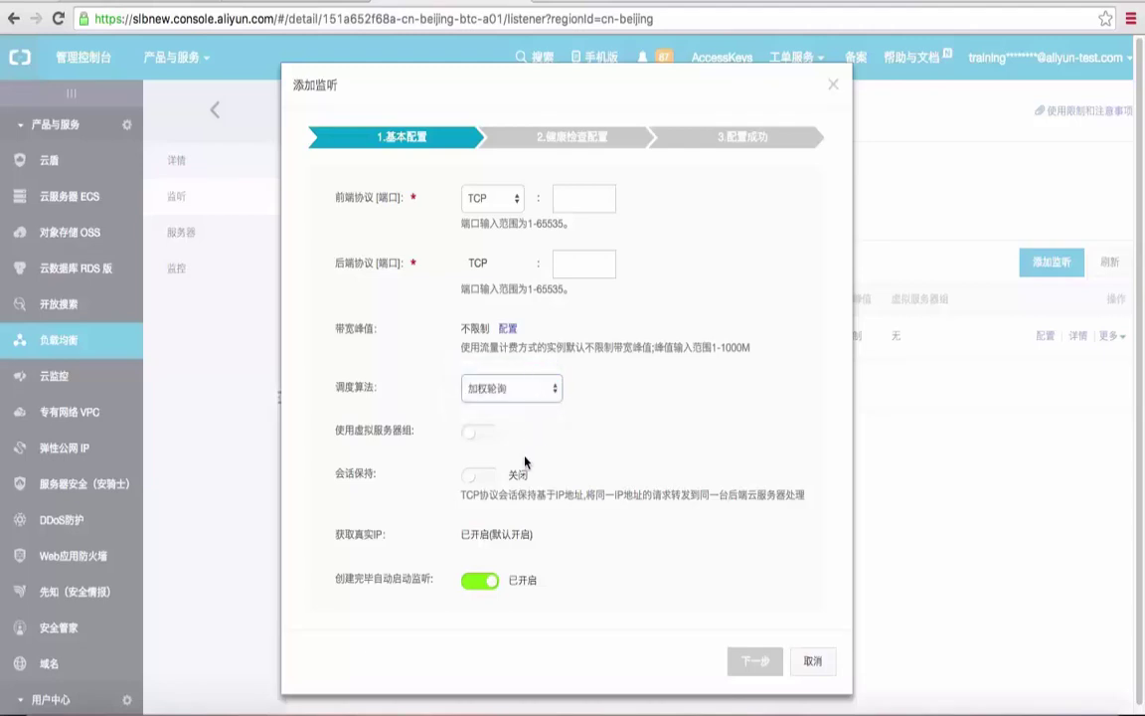
{"action": "left_click", "coordinate": [469, 478]}
{"action": "left_click", "coordinate": [469, 481]}
{"action": "left_click", "coordinate": [474, 582]}
{"action": "left_click", "coordinate": [475, 582]}
Set the listener's protocol to HTTP with frontend and backend port 8080, and continue to the health check configuration.
{"action": "left_click", "coordinate": [586, 191]}
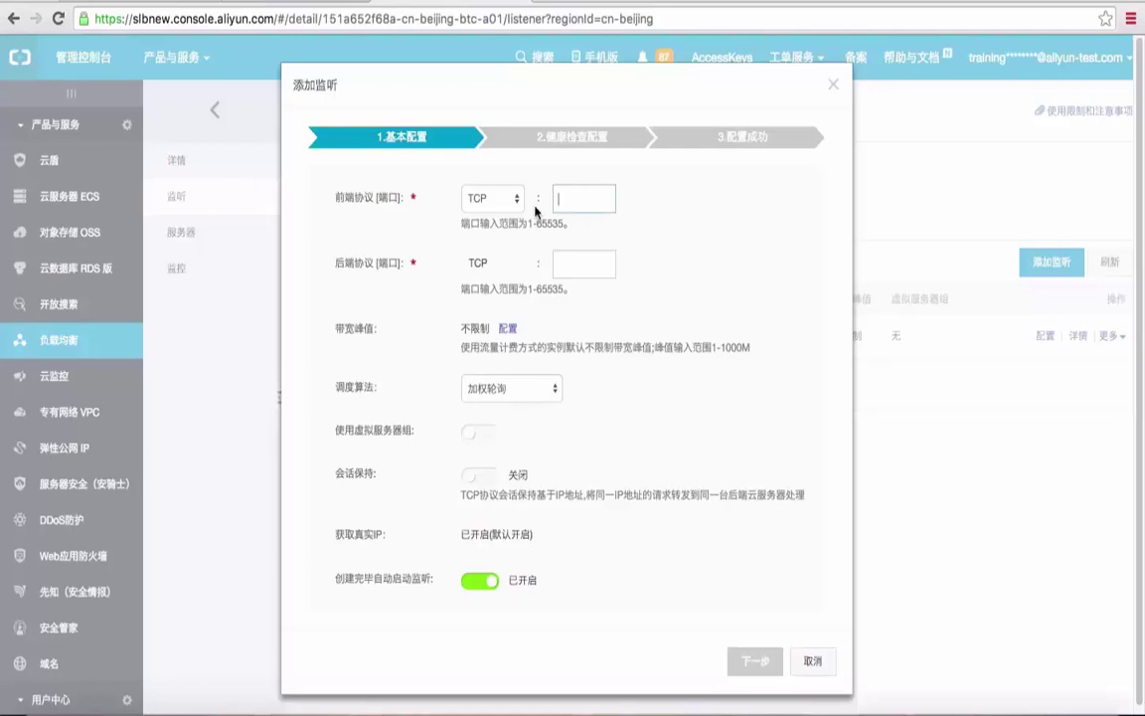
{"action": "left_click", "coordinate": [519, 198]}
{"action": "left_click", "coordinate": [580, 214]}
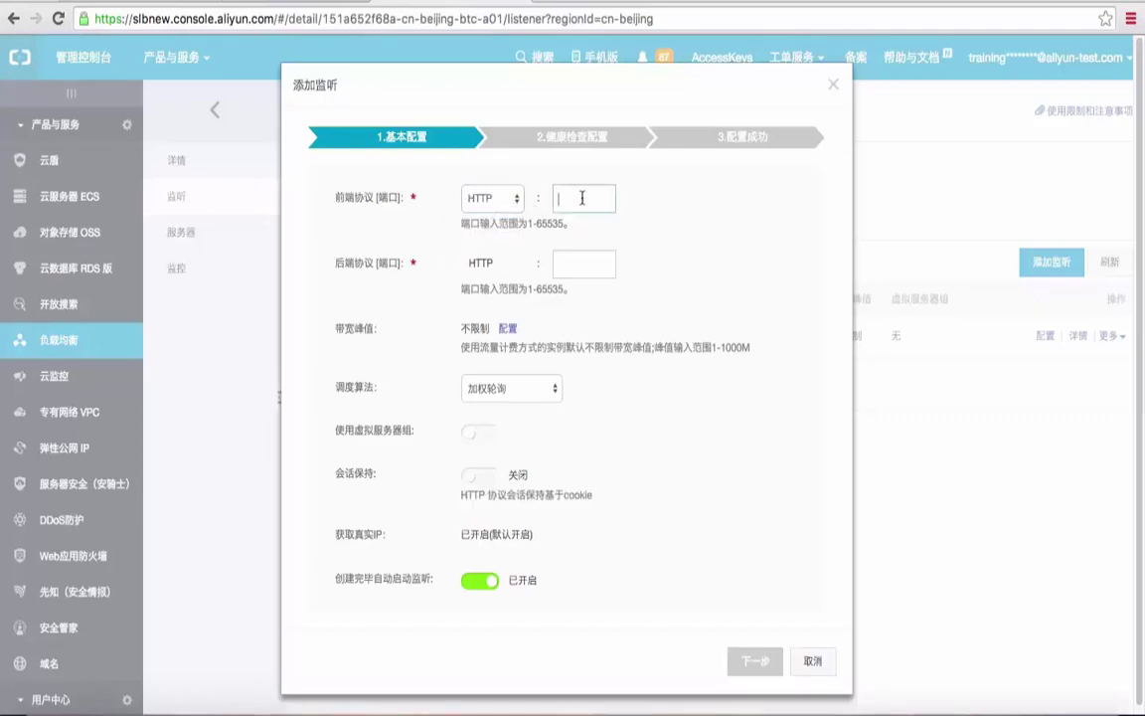
{"action": "type", "text": "8080"}
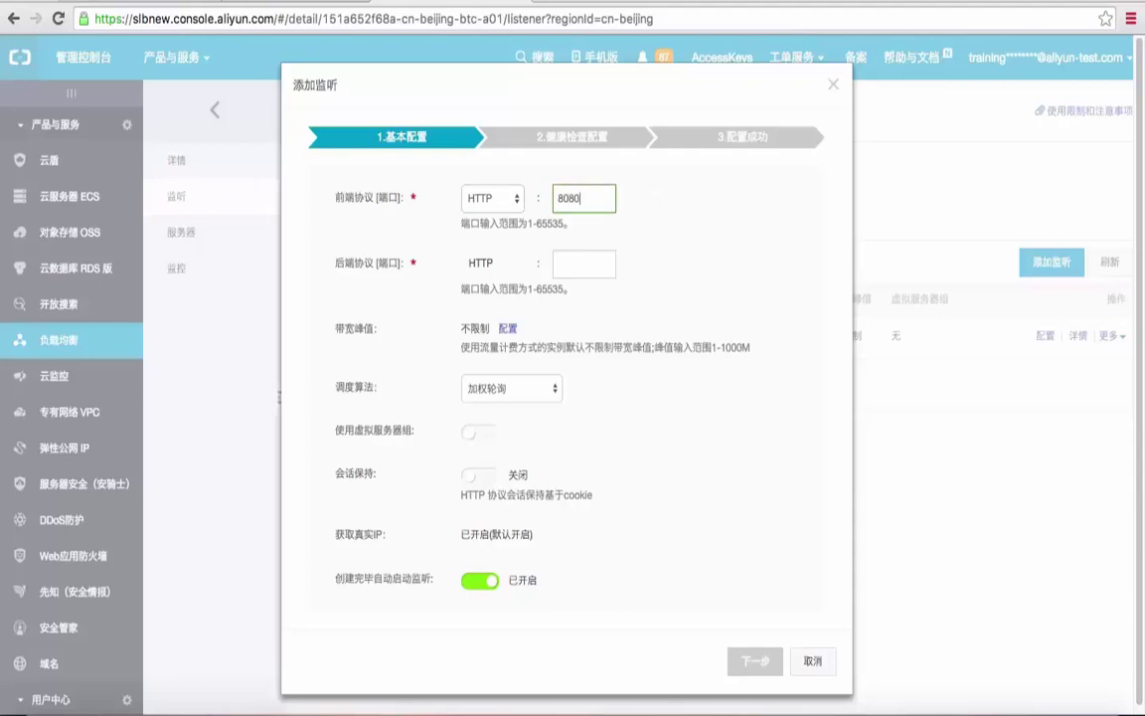
{"action": "left_click", "coordinate": [585, 264]}
{"action": "type", "text": "8080"}
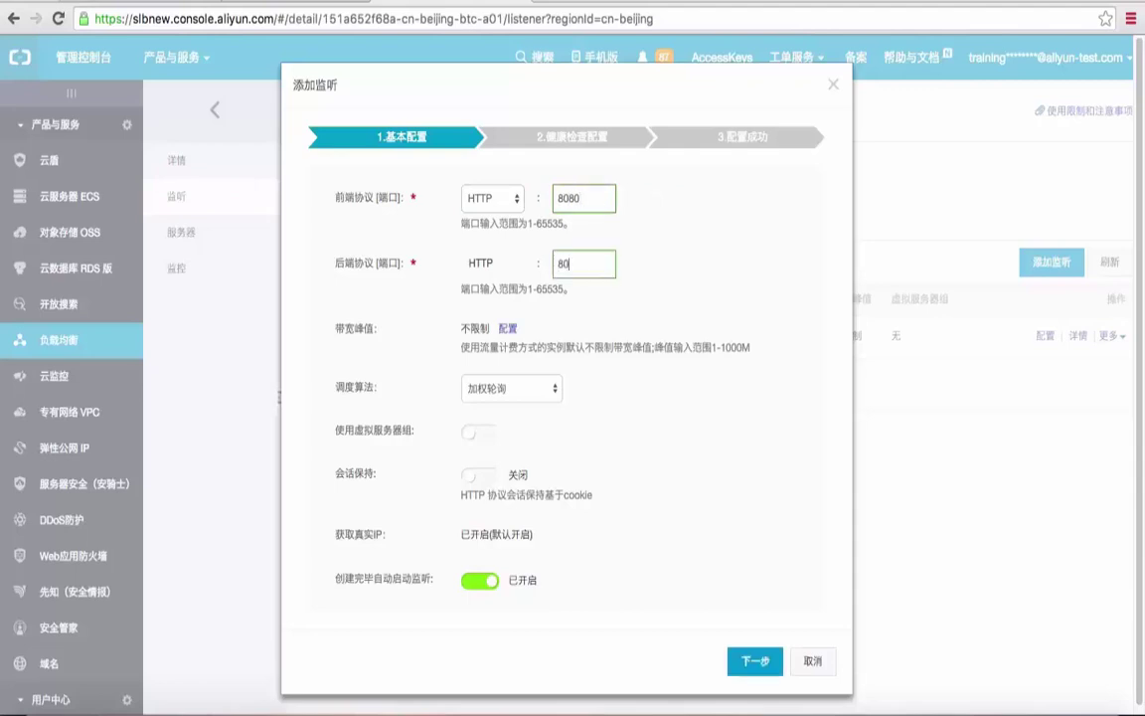
{"action": "left_click", "coordinate": [755, 660]}
Review the health check settings, keep the defaults, and create the listener.
{"action": "scroll", "coordinate": [507, 229], "scroll_direction": "down", "scroll_amount": 1}
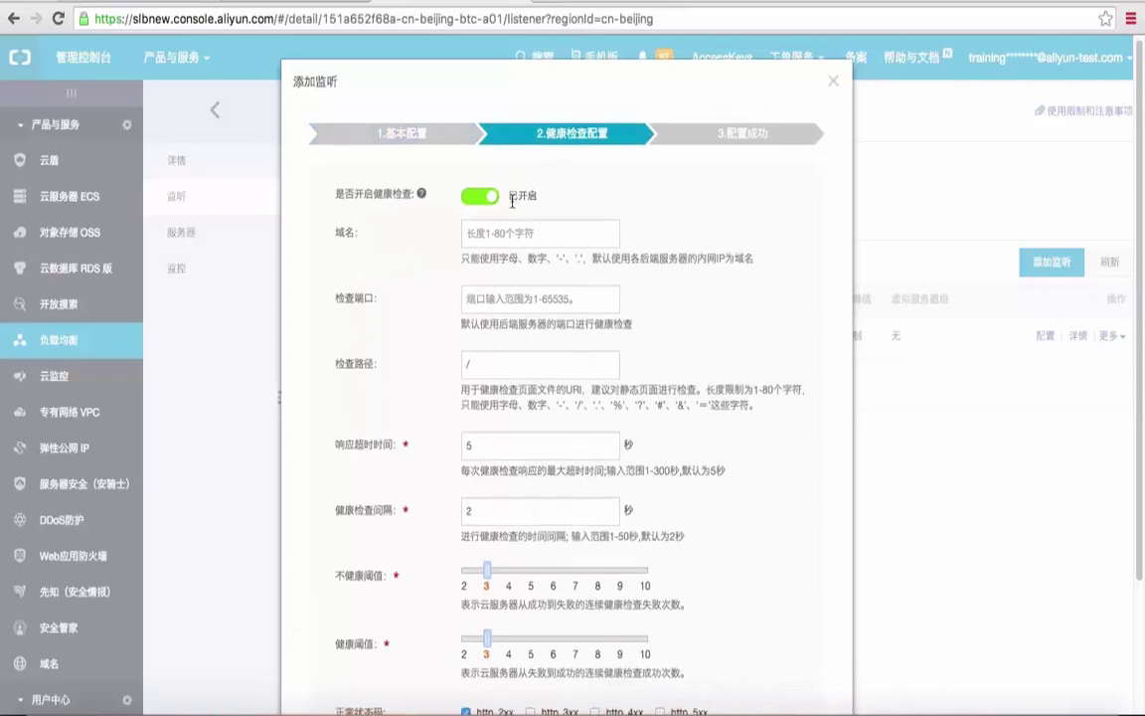
{"action": "scroll", "coordinate": [501, 241], "scroll_direction": "down", "scroll_amount": 1}
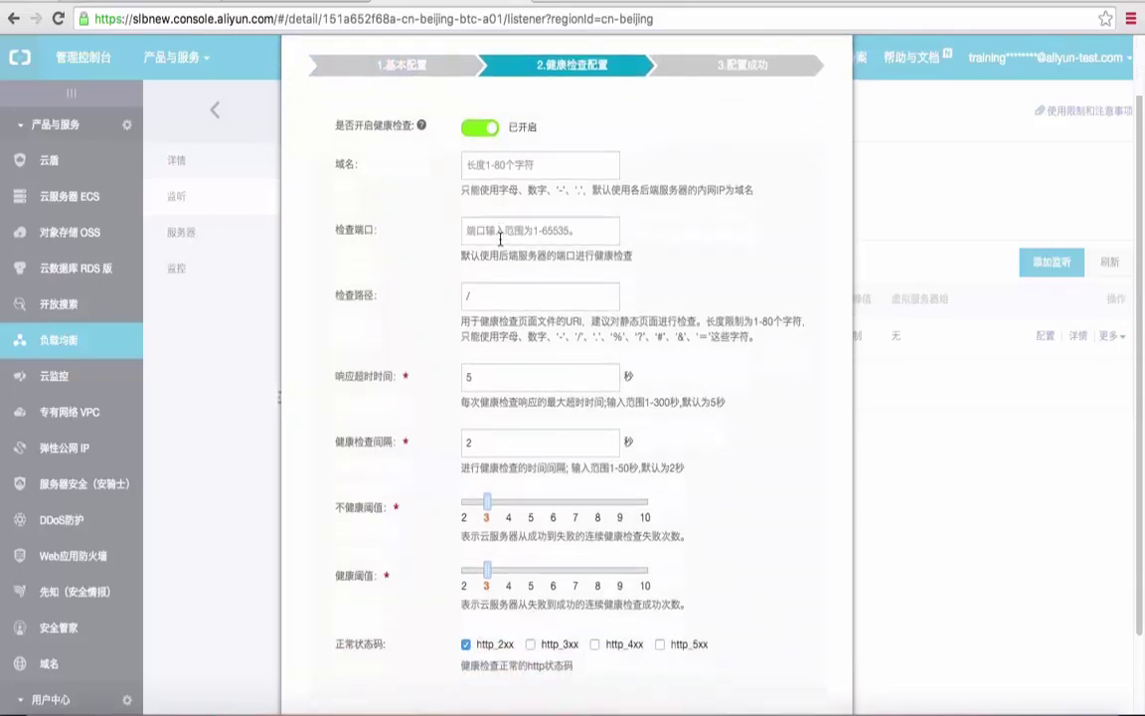
{"action": "scroll", "coordinate": [500, 240], "scroll_direction": "down", "scroll_amount": 1}
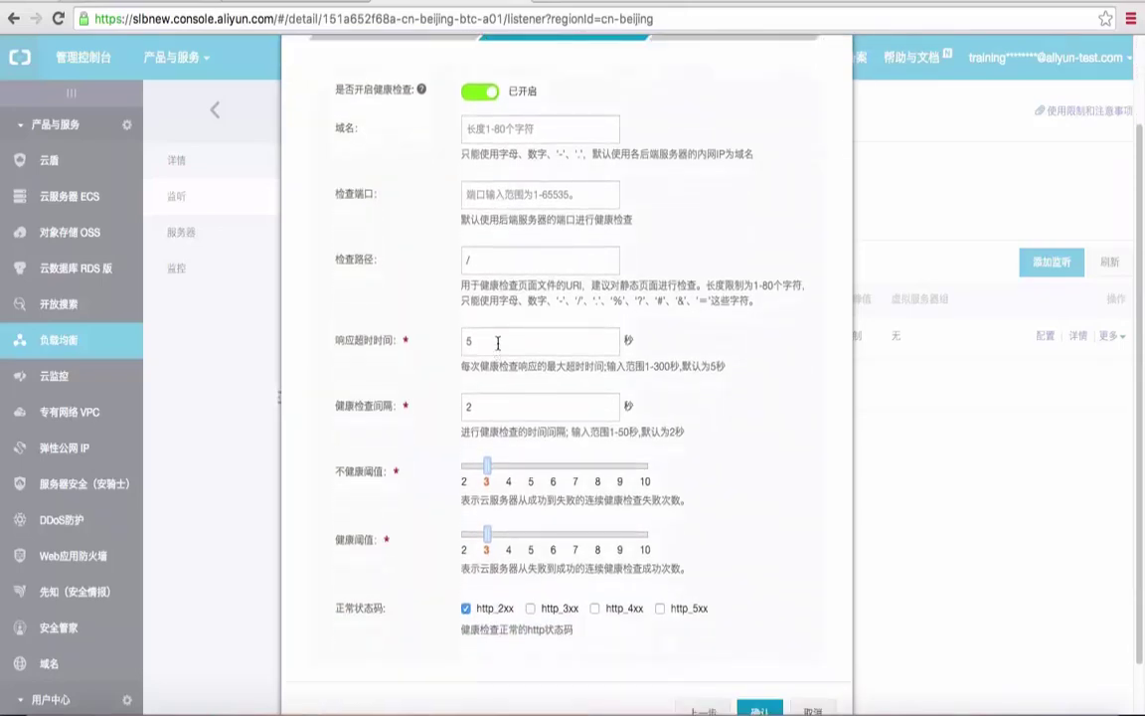
{"action": "left_click", "coordinate": [463, 339]}
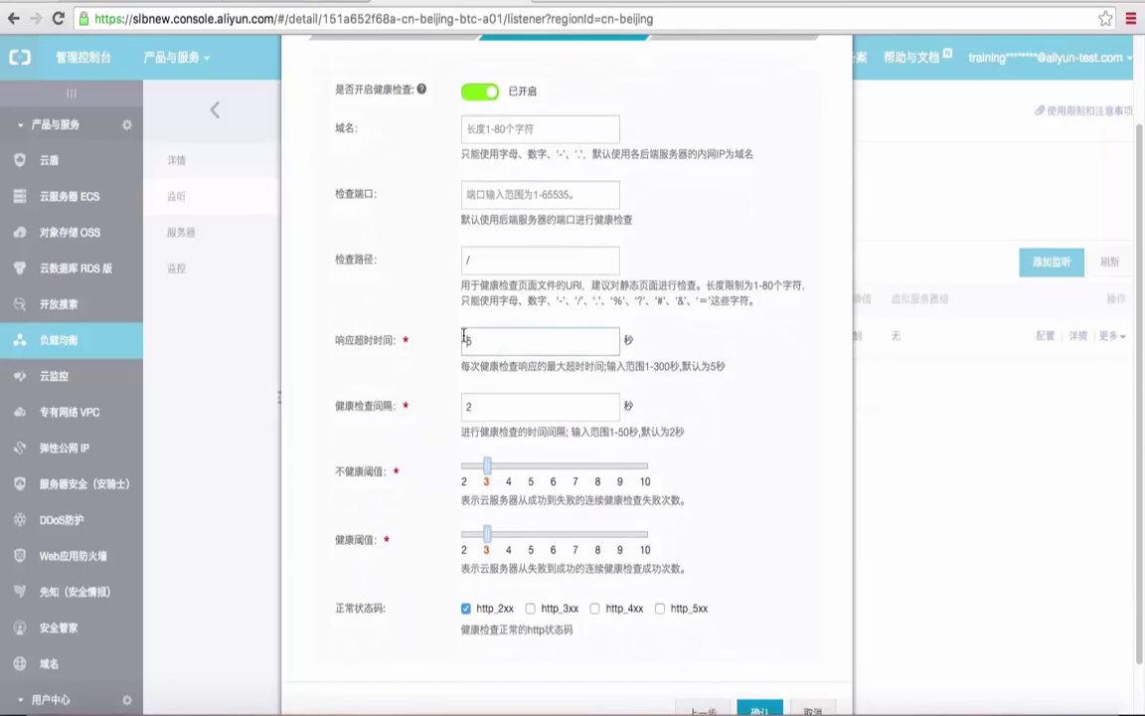
{"action": "left_click_drag", "start_coordinate": [464, 338], "coordinate": [492, 336]}
{"action": "left_click", "coordinate": [493, 407]}
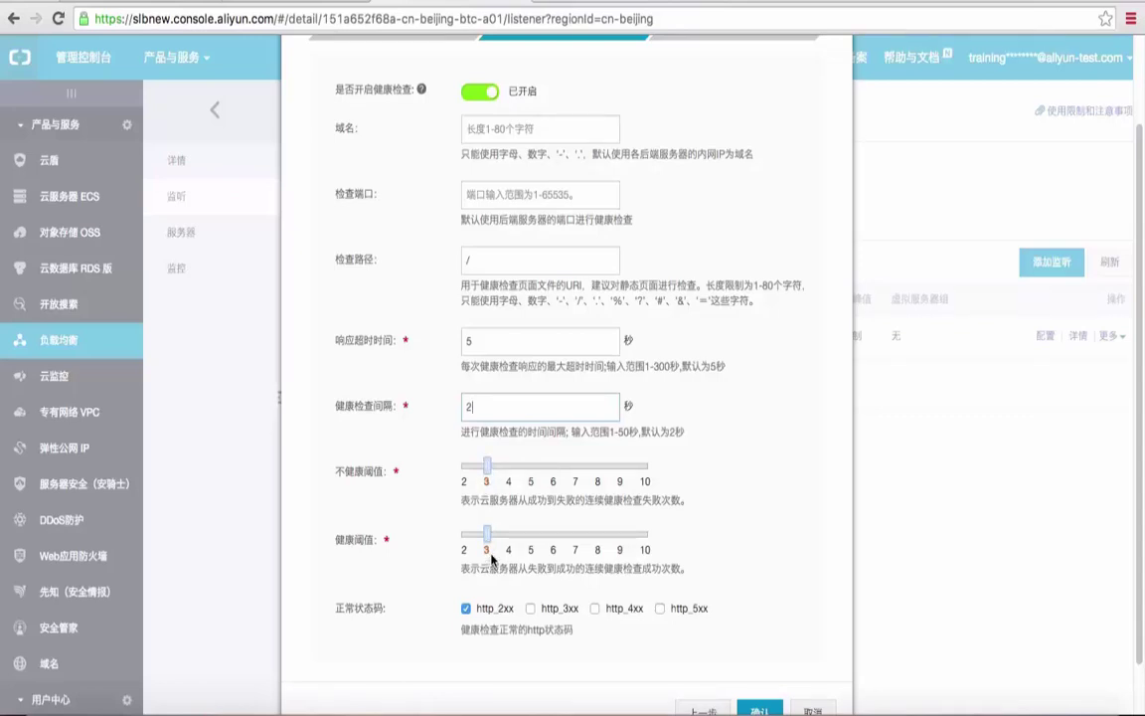
{"action": "scroll", "coordinate": [490, 527], "scroll_direction": "down", "scroll_amount": 2}
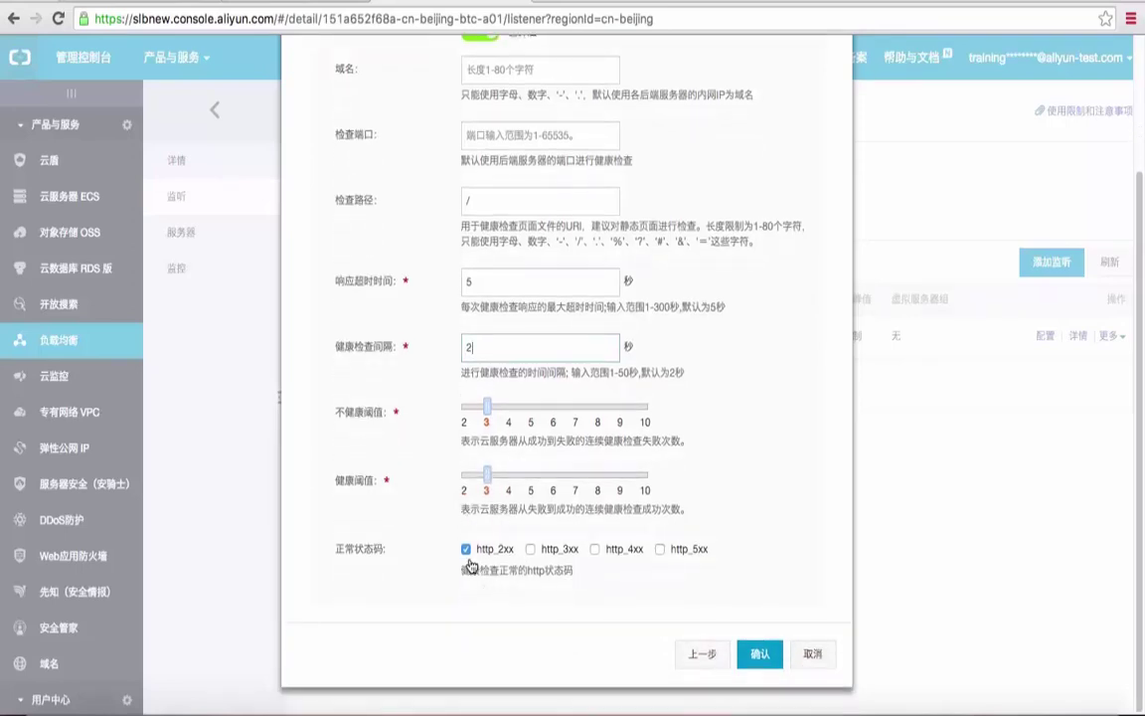
{"action": "scroll", "coordinate": [754, 611], "scroll_direction": "up", "scroll_amount": 2}
{"action": "scroll", "coordinate": [754, 612], "scroll_direction": "down", "scroll_amount": 2}
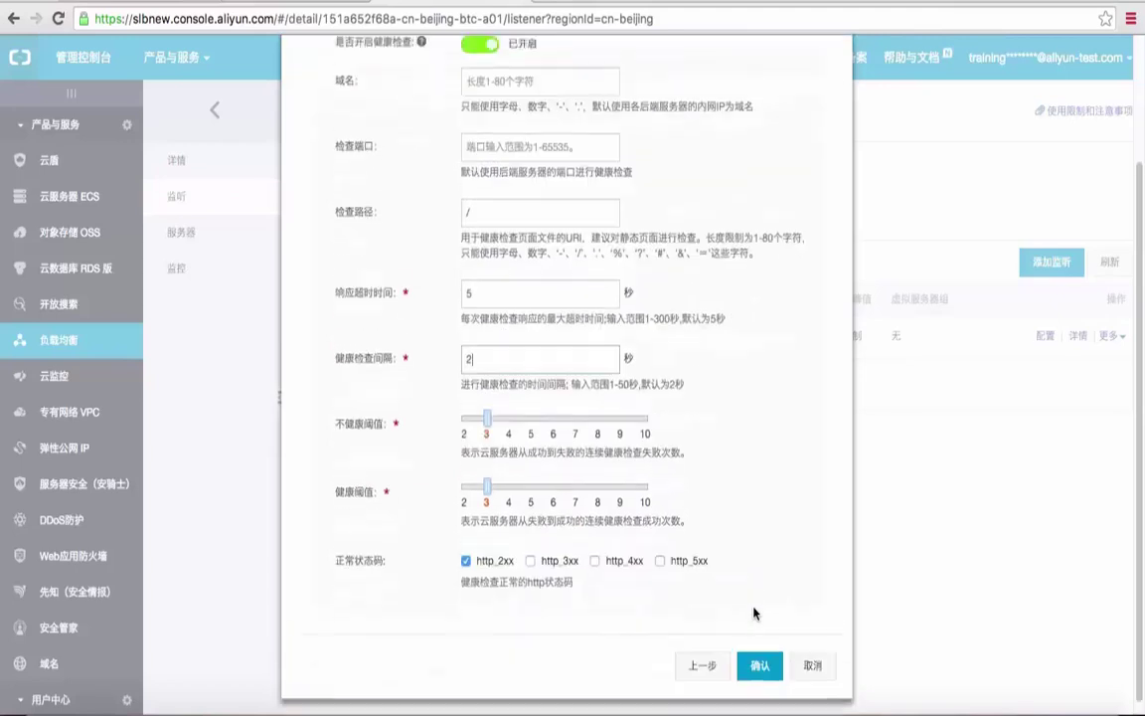
{"action": "left_click", "coordinate": [760, 656]}
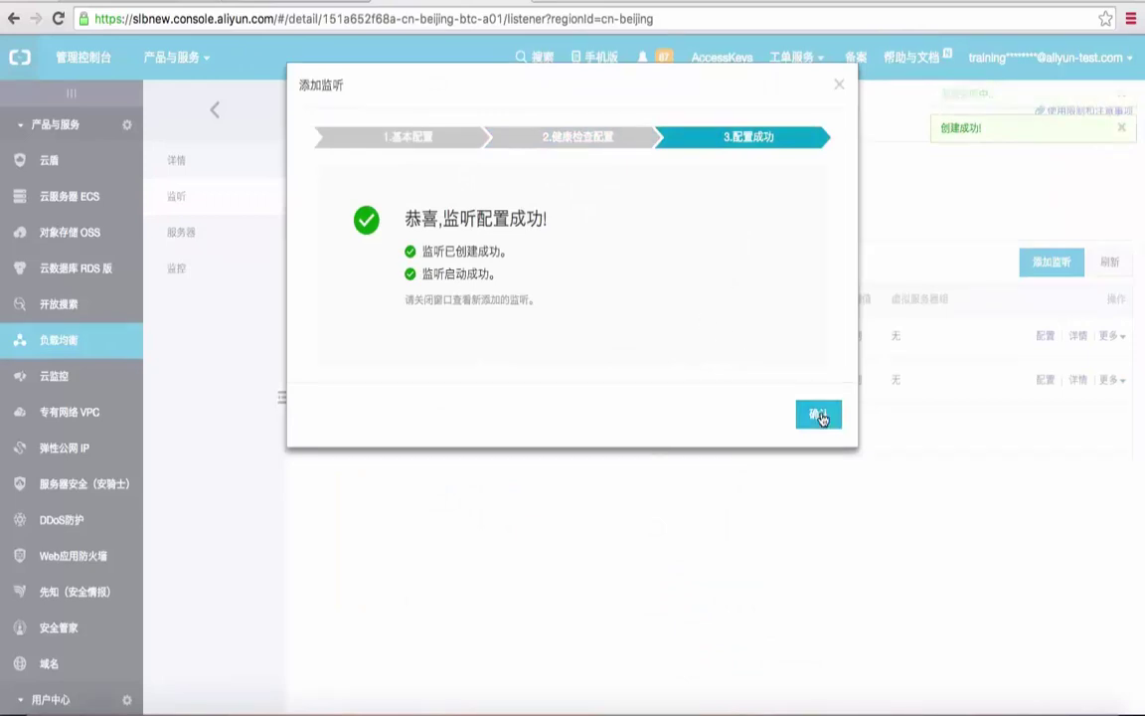
{"action": "left_click", "coordinate": [821, 415]}
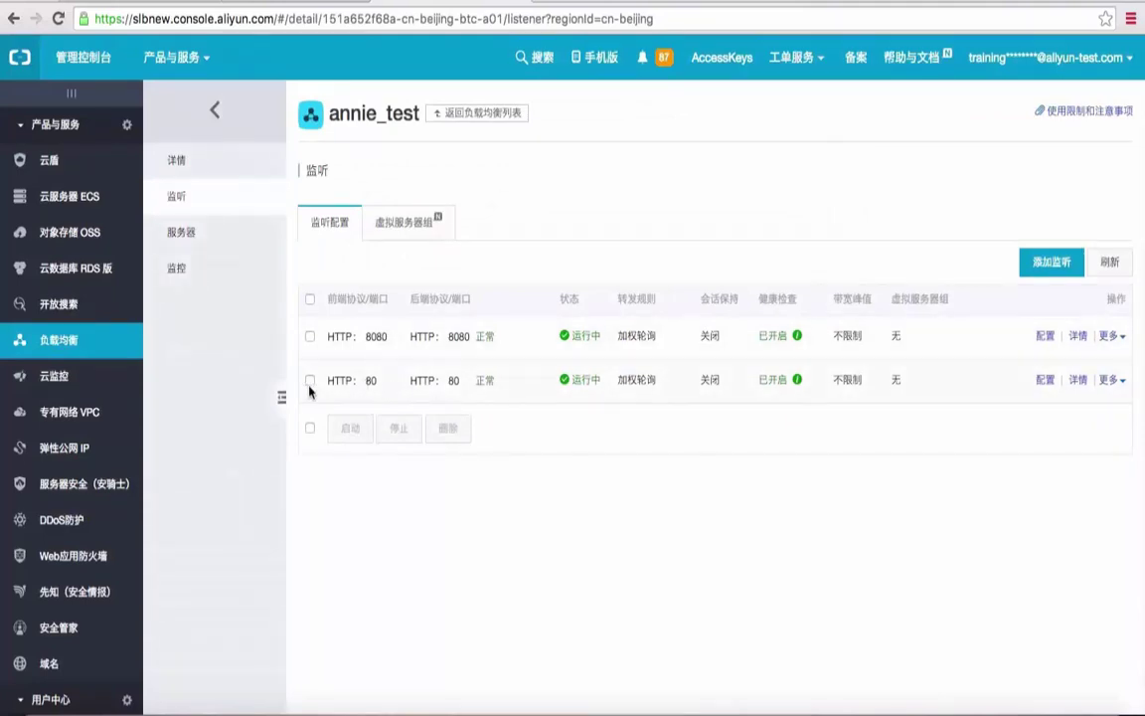
Delete the HTTP 8080 listener from annie_test and confirm the deletion.
{"action": "left_click_drag", "start_coordinate": [329, 384], "coordinate": [950, 366]}
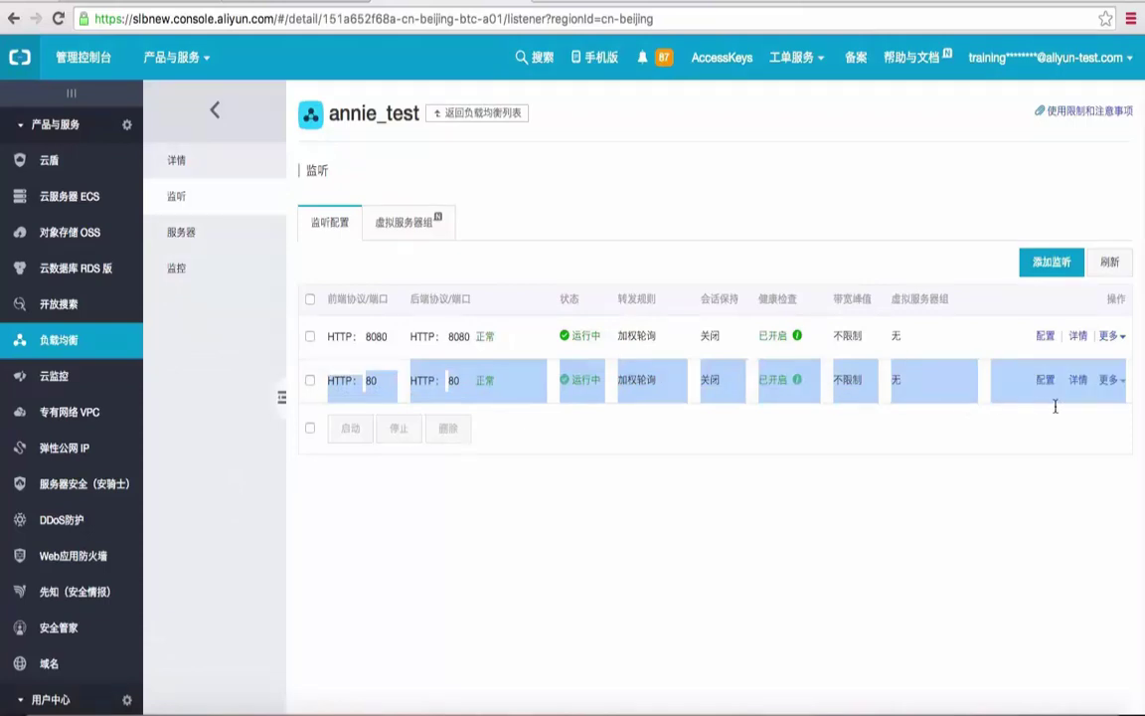
{"action": "left_click", "coordinate": [1009, 507]}
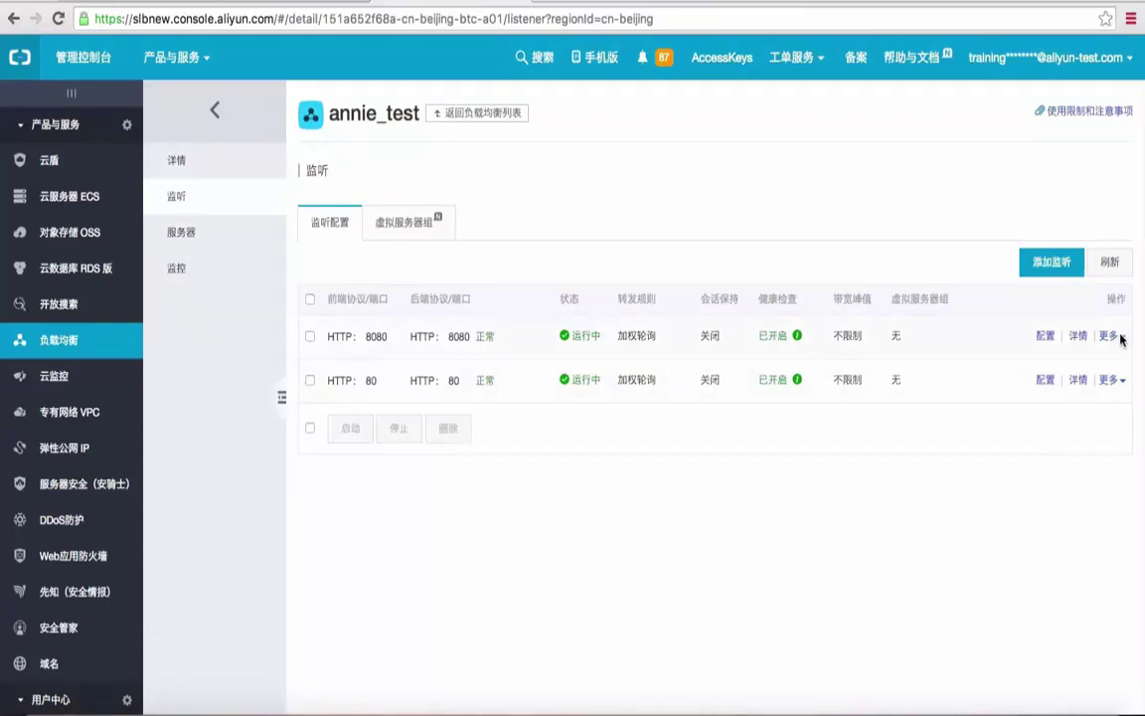
{"action": "left_click", "coordinate": [309, 336]}
{"action": "left_click", "coordinate": [449, 428]}
{"action": "left_click", "coordinate": [720, 205]}
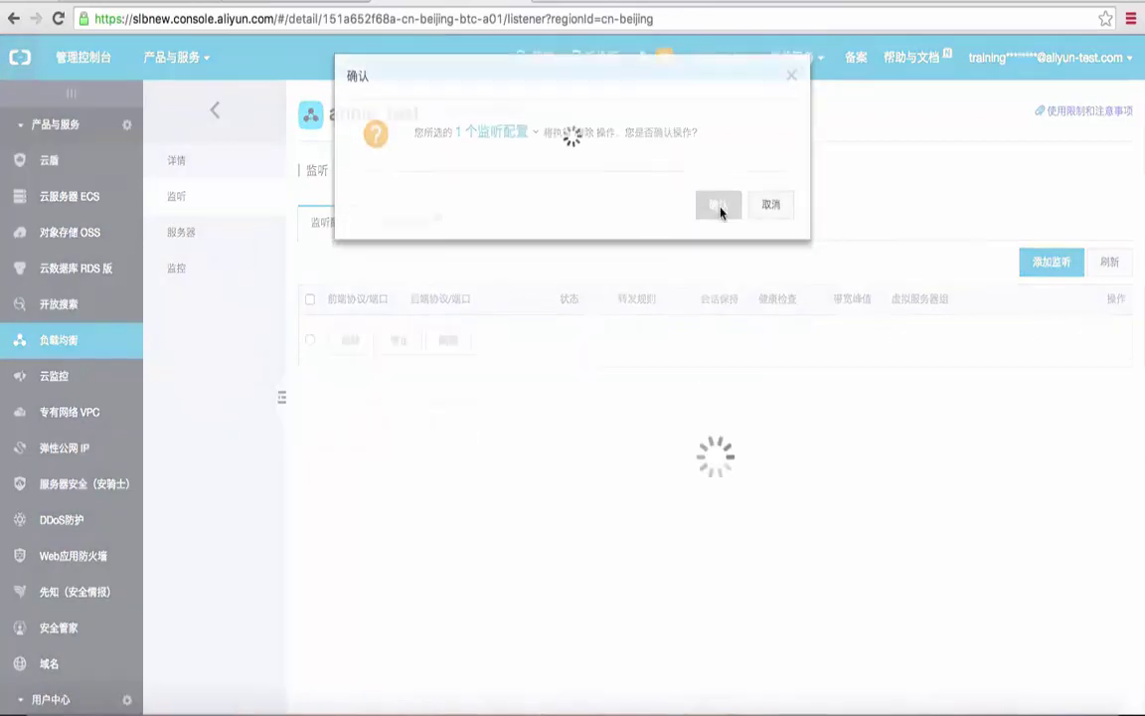
Examine the load balancer's added and not-yet-added backend servers and the add dialog for the running server, without adding it.
{"action": "left_click", "coordinate": [195, 232]}
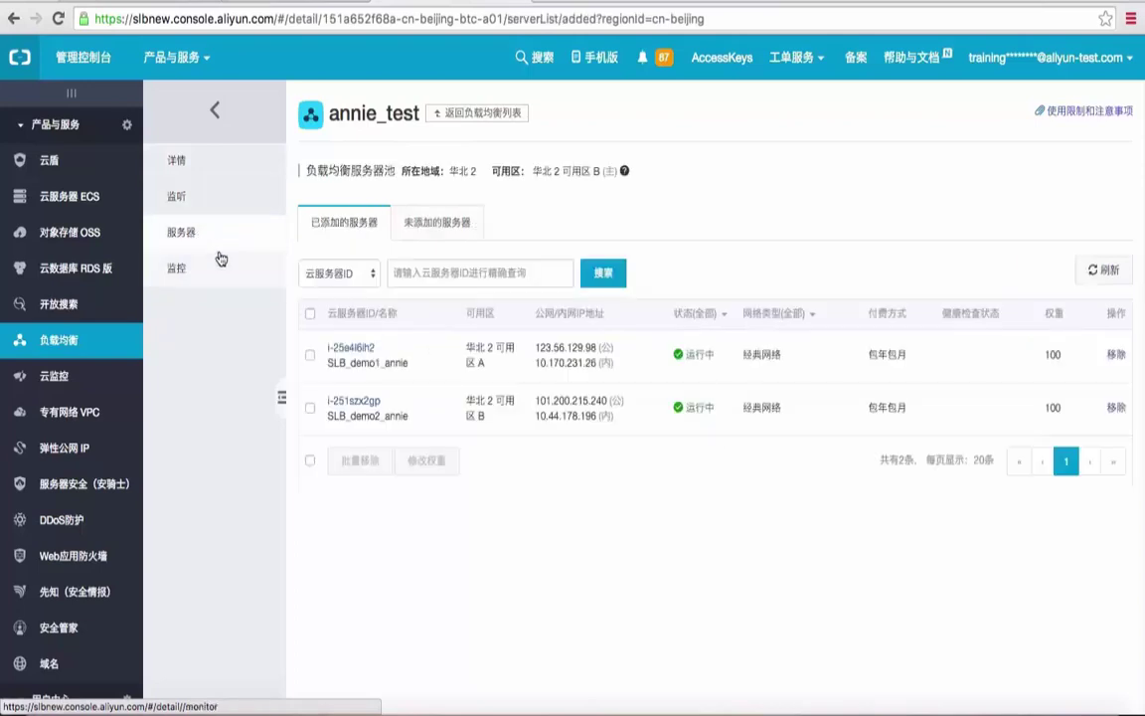
{"action": "left_click", "coordinate": [450, 228]}
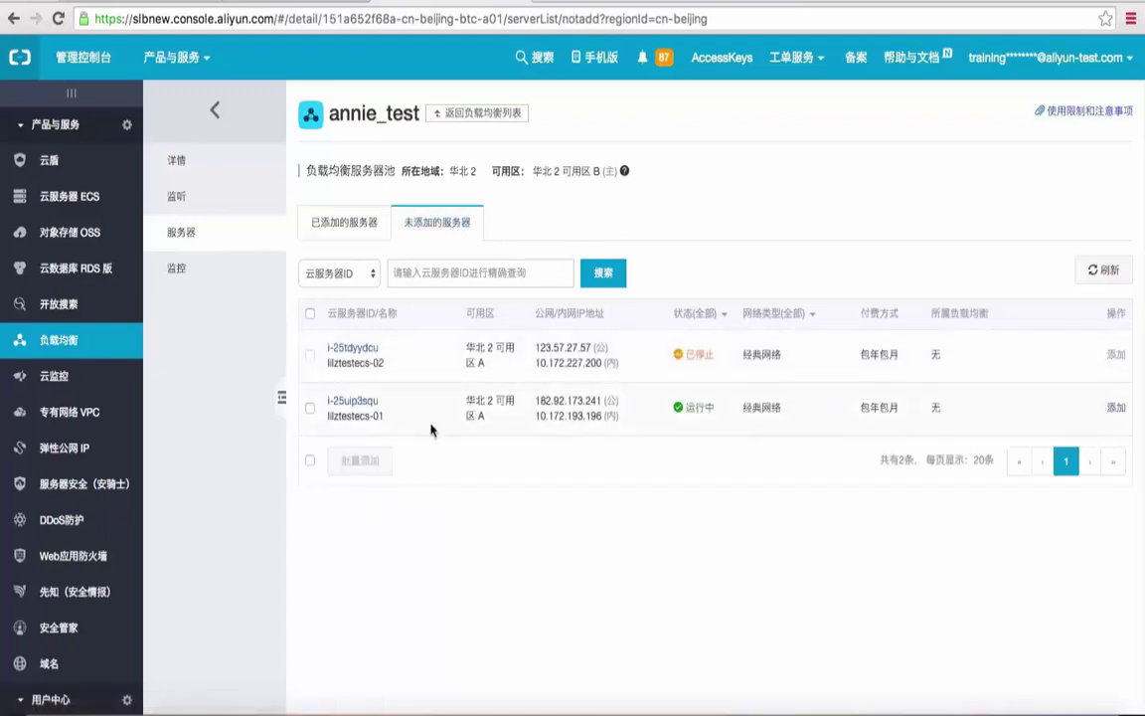
{"action": "left_click", "coordinate": [356, 225]}
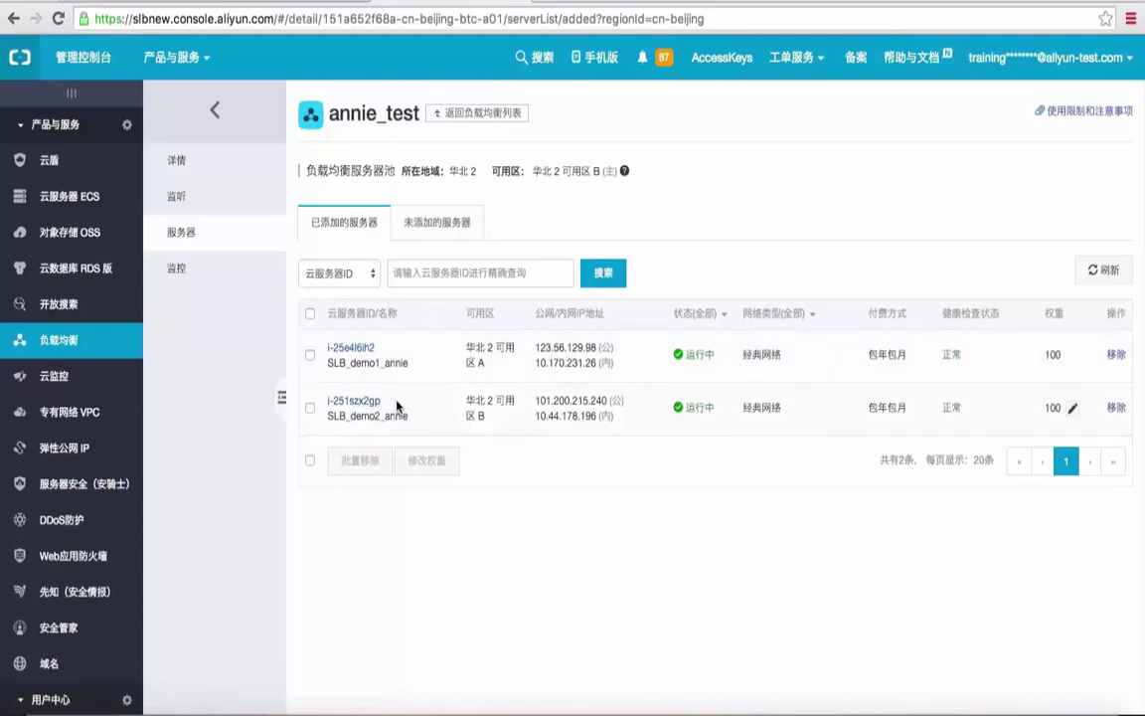
{"action": "left_click", "coordinate": [438, 222]}
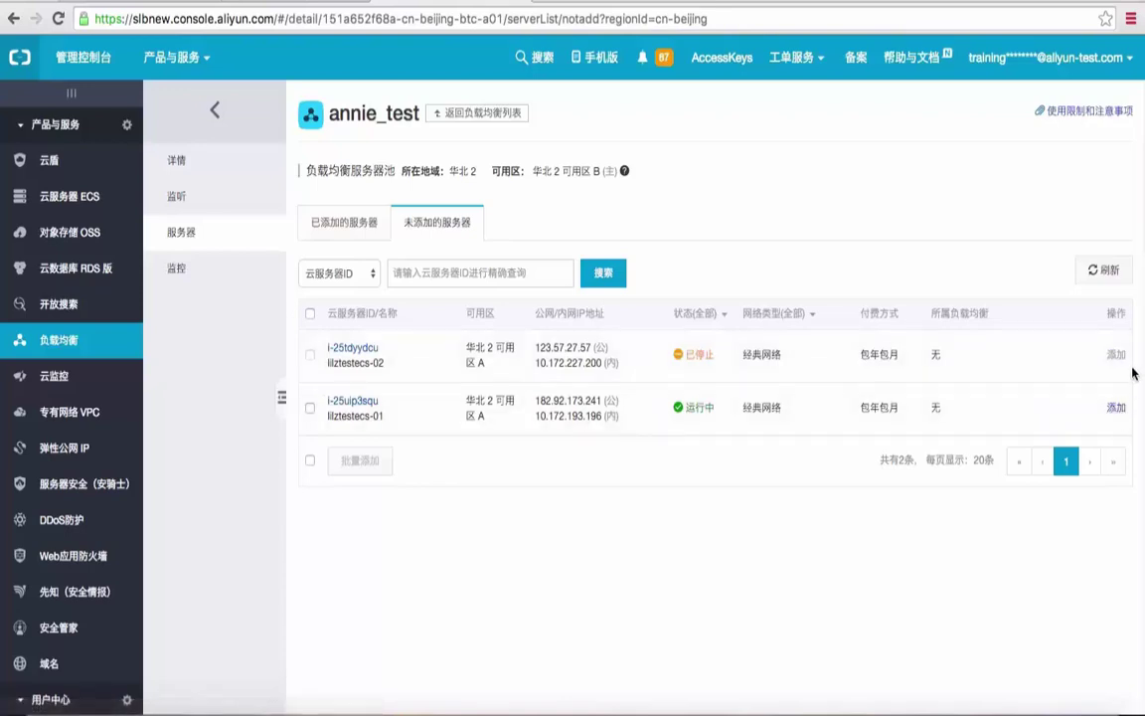
{"action": "left_click", "coordinate": [1115, 407]}
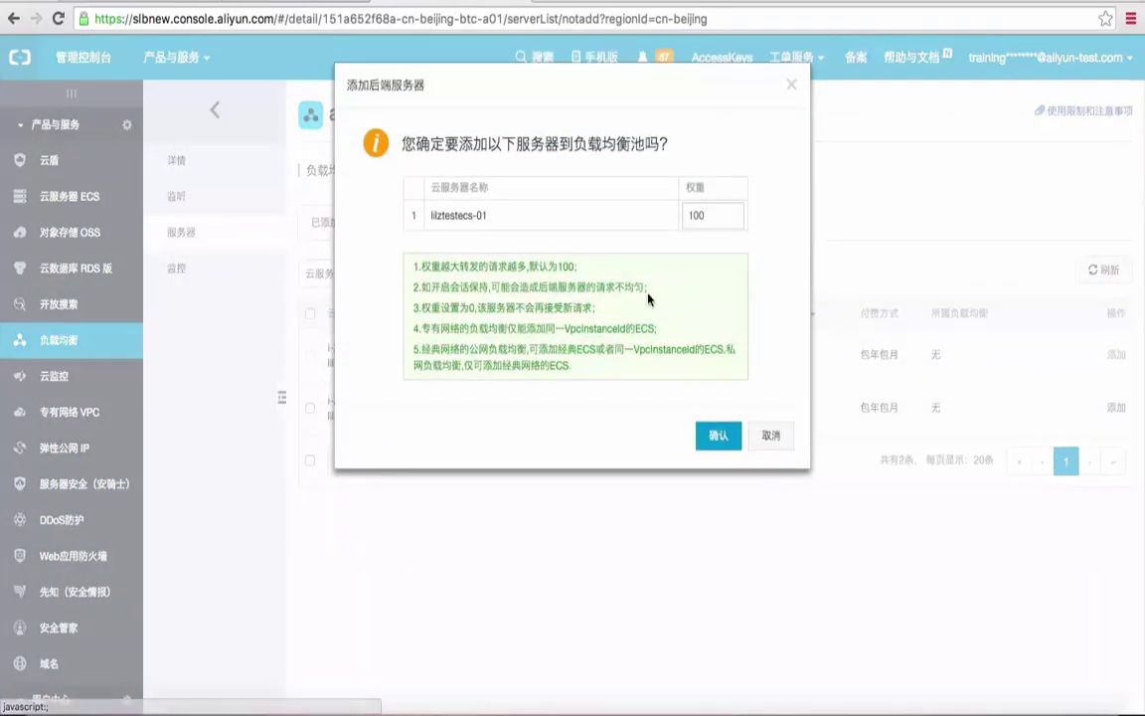
{"action": "left_click", "coordinate": [783, 437]}
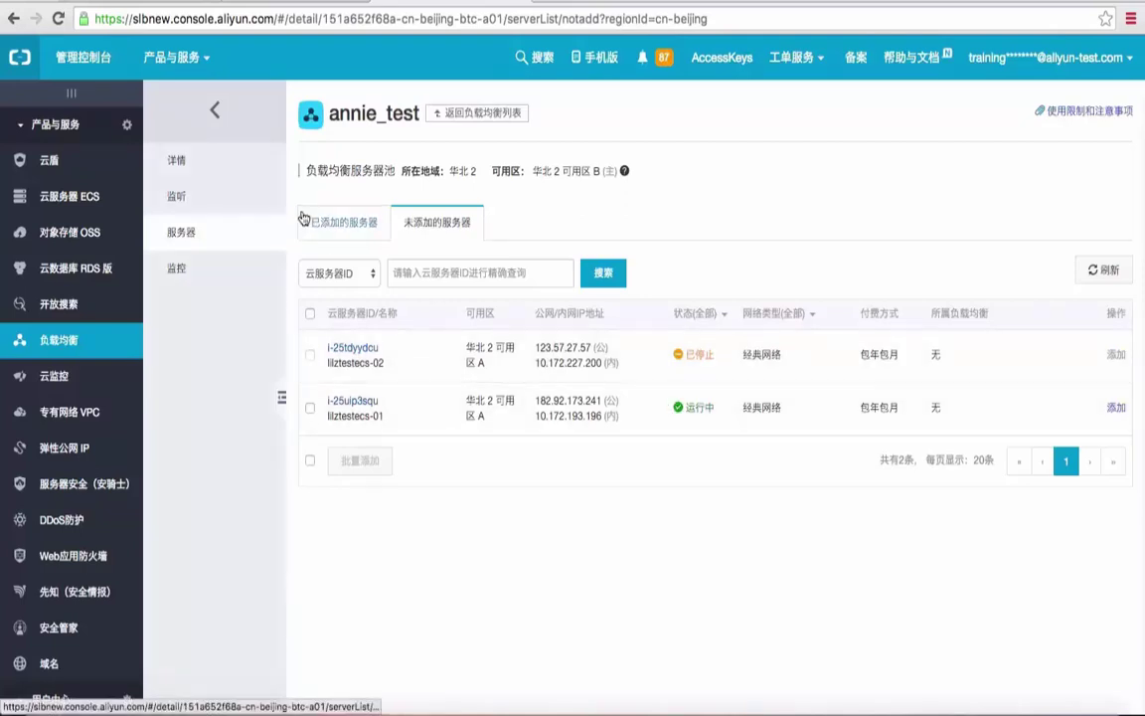
Copy the public IP address of the added backend server SLB_demo1_annie.
{"action": "left_click", "coordinate": [338, 223]}
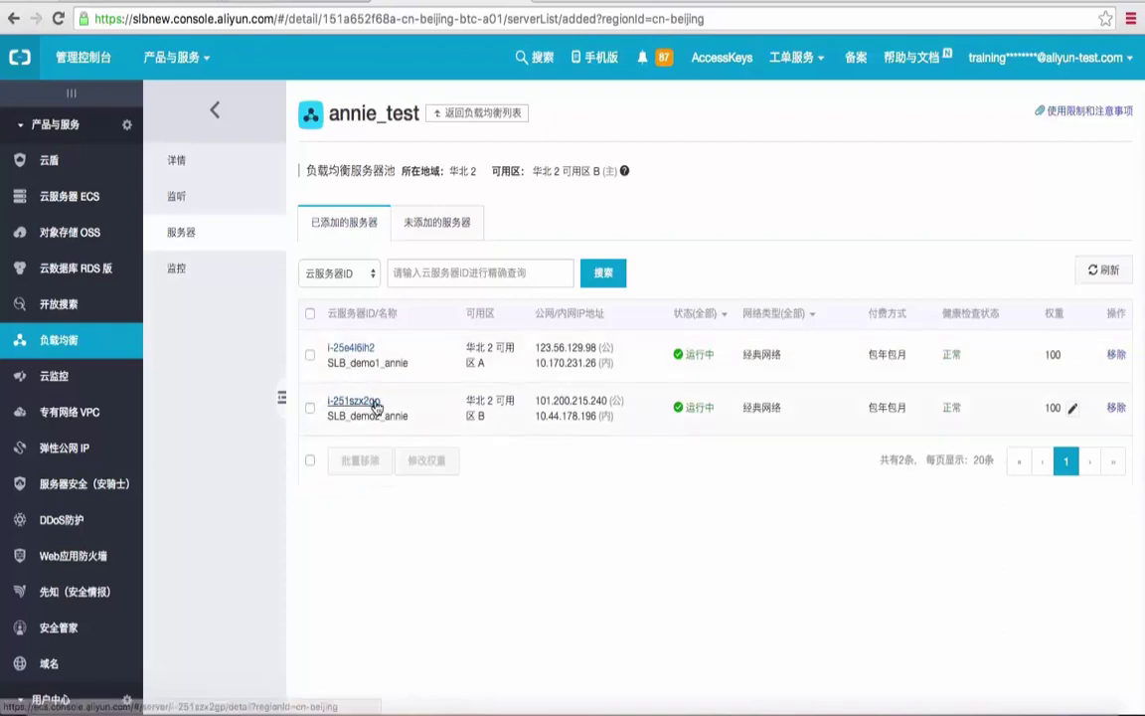
{"action": "double_click", "coordinate": [563, 362]}
{"action": "left_click", "coordinate": [552, 363]}
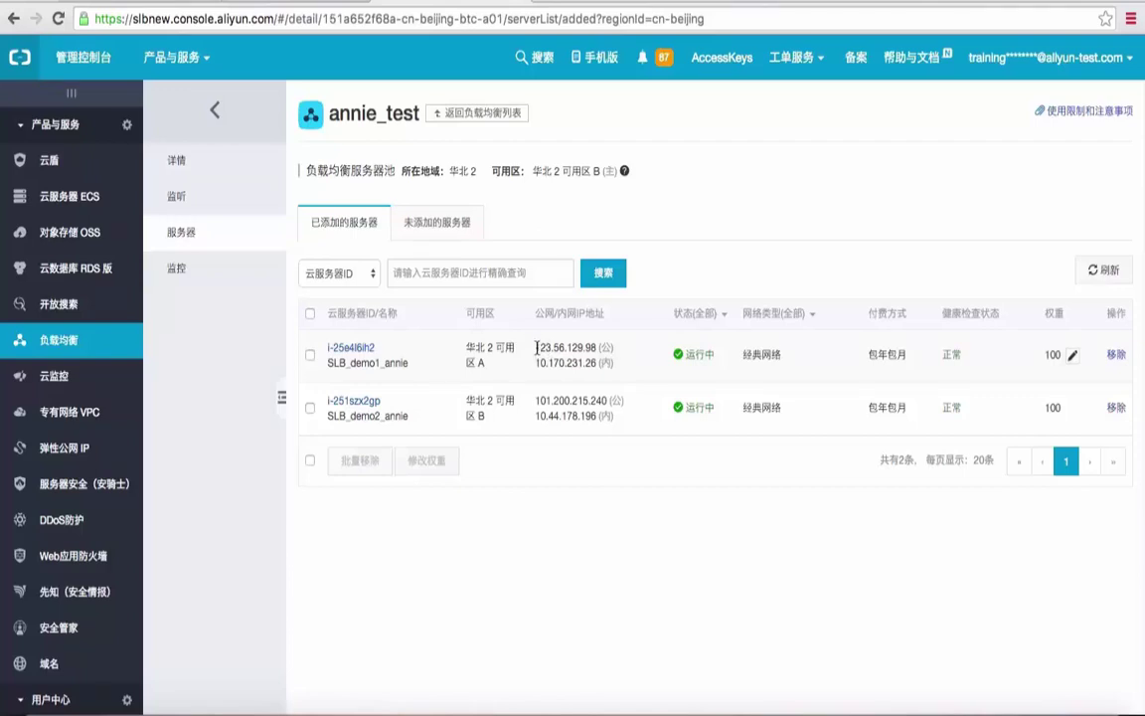
{"action": "left_click_drag", "start_coordinate": [536, 347], "coordinate": [598, 347]}
{"action": "key", "text": "ctrl+c"}
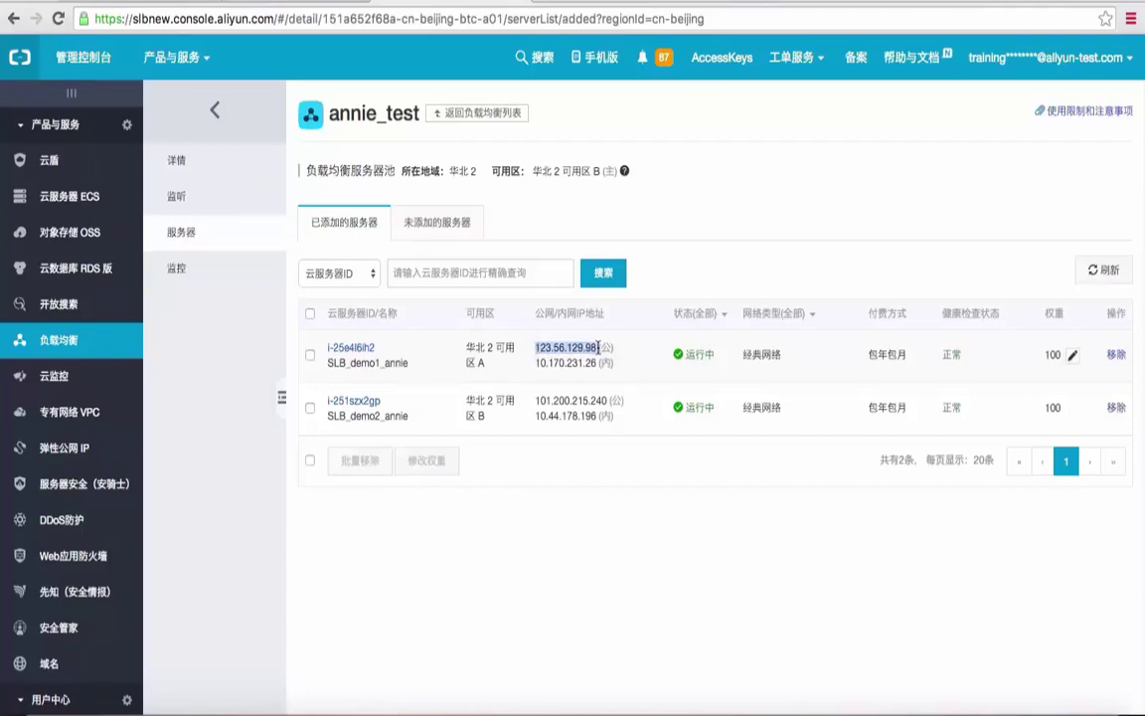
Open the copied public IP address of SLB_demo1_annie in a new browser tab to check its web page.
{"action": "key", "text": "ctrl+t"}
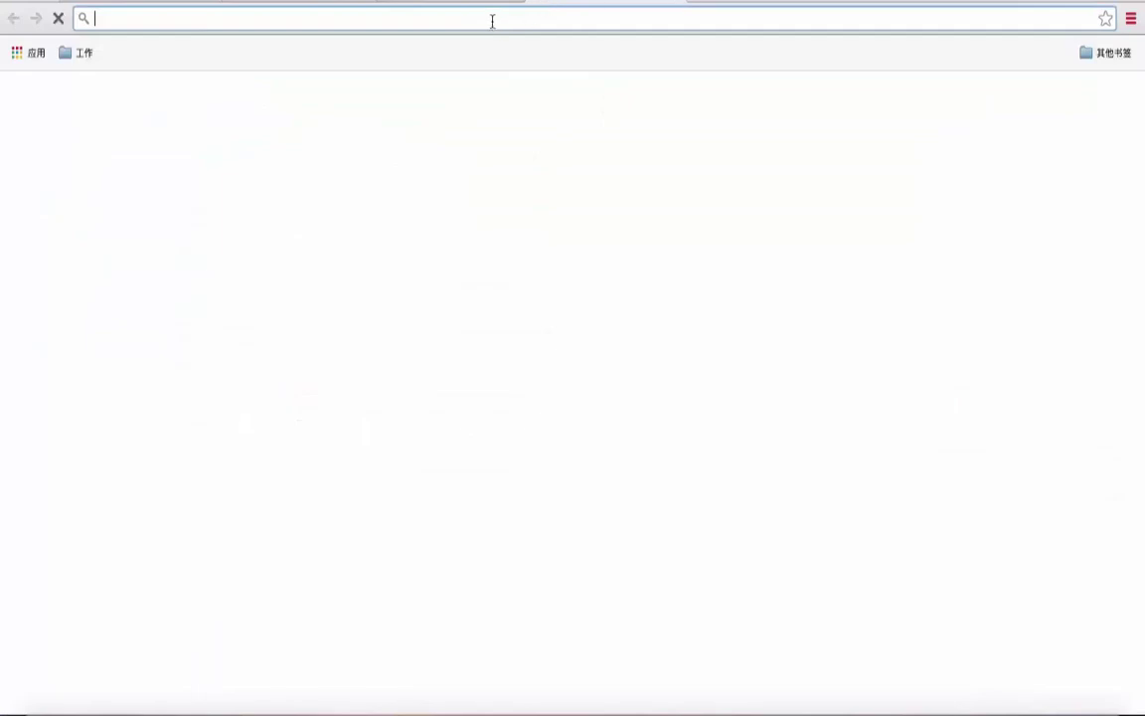
{"action": "key", "text": "ctrl+v"}
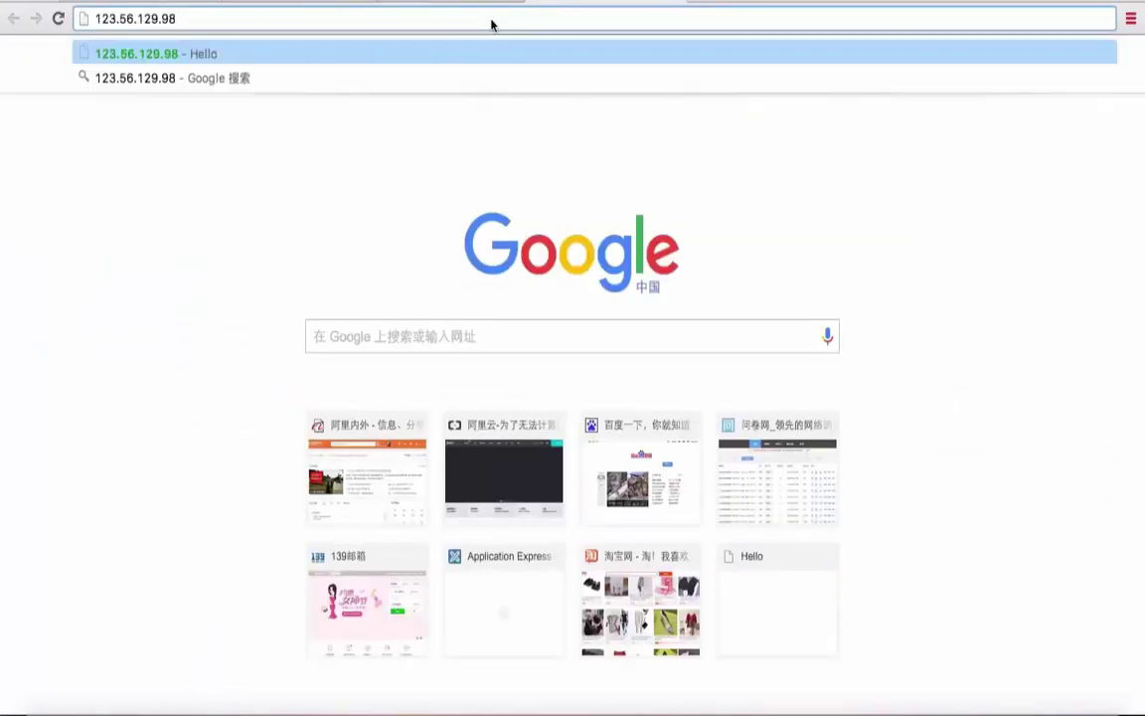
{"action": "key", "text": "Return"}
Copy the public IP address of backend server SLB_demo2_annie from the console and load it in a separate browser tab.
{"action": "left_click", "coordinate": [422, 4]}
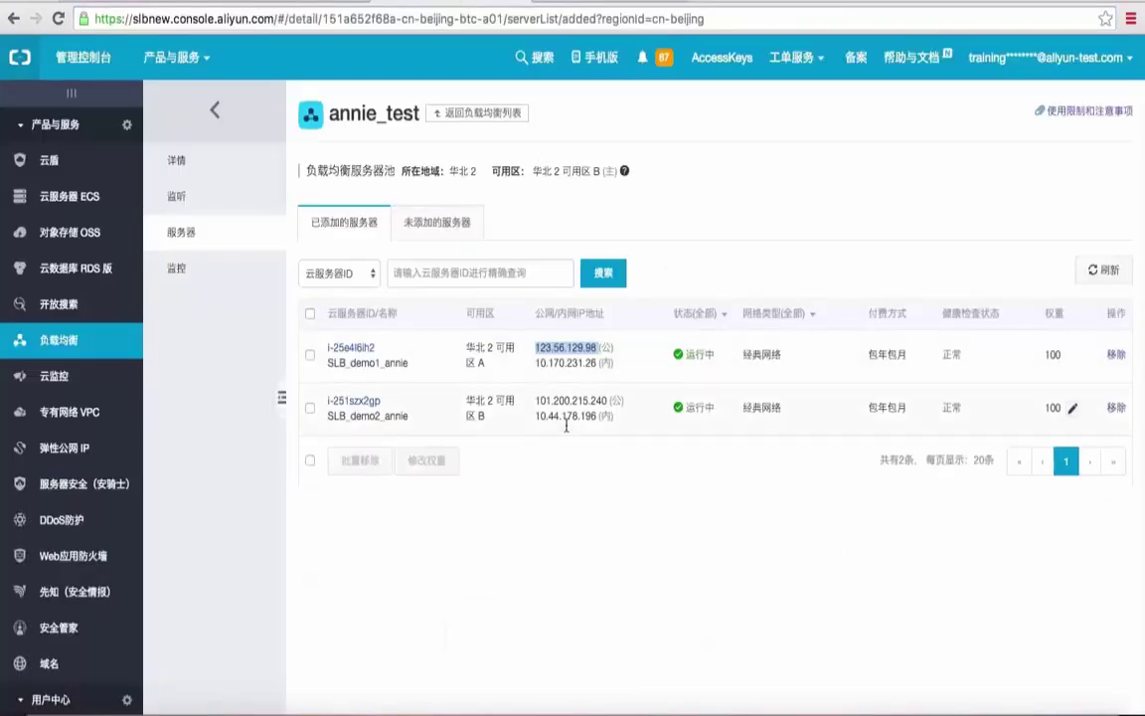
{"action": "left_click_drag", "start_coordinate": [536, 400], "coordinate": [605, 398]}
{"action": "key", "text": "ctrl+c"}
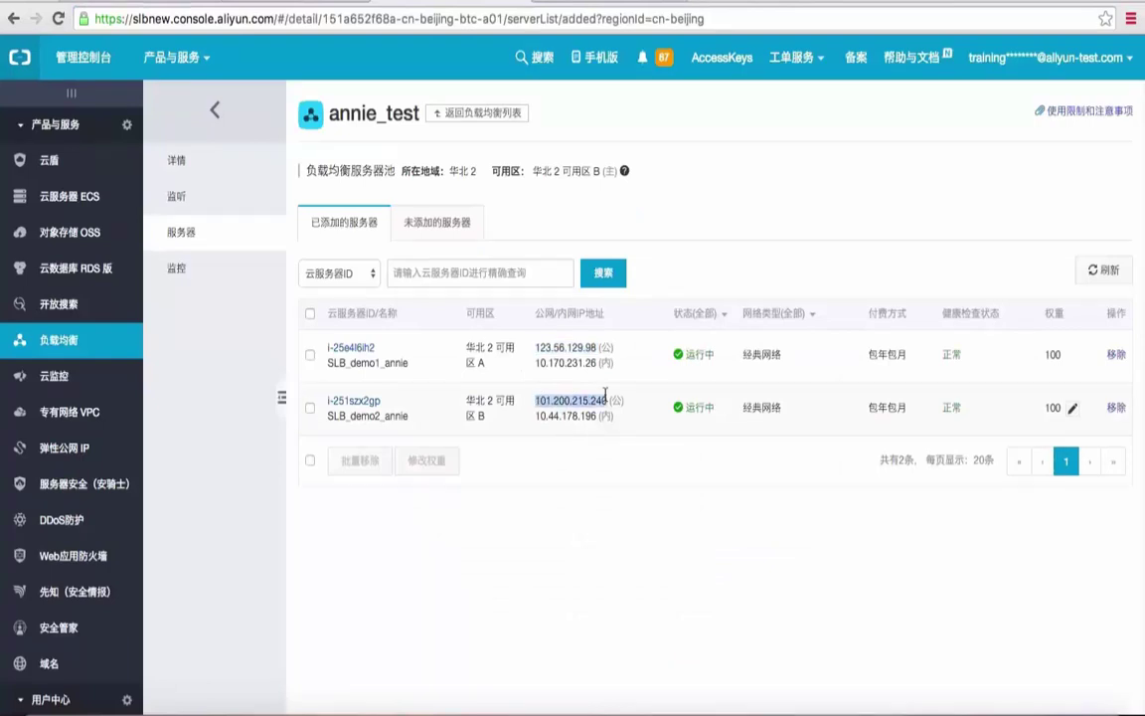
{"action": "left_click", "coordinate": [699, 2]}
{"action": "key", "text": "ctrl+v"}
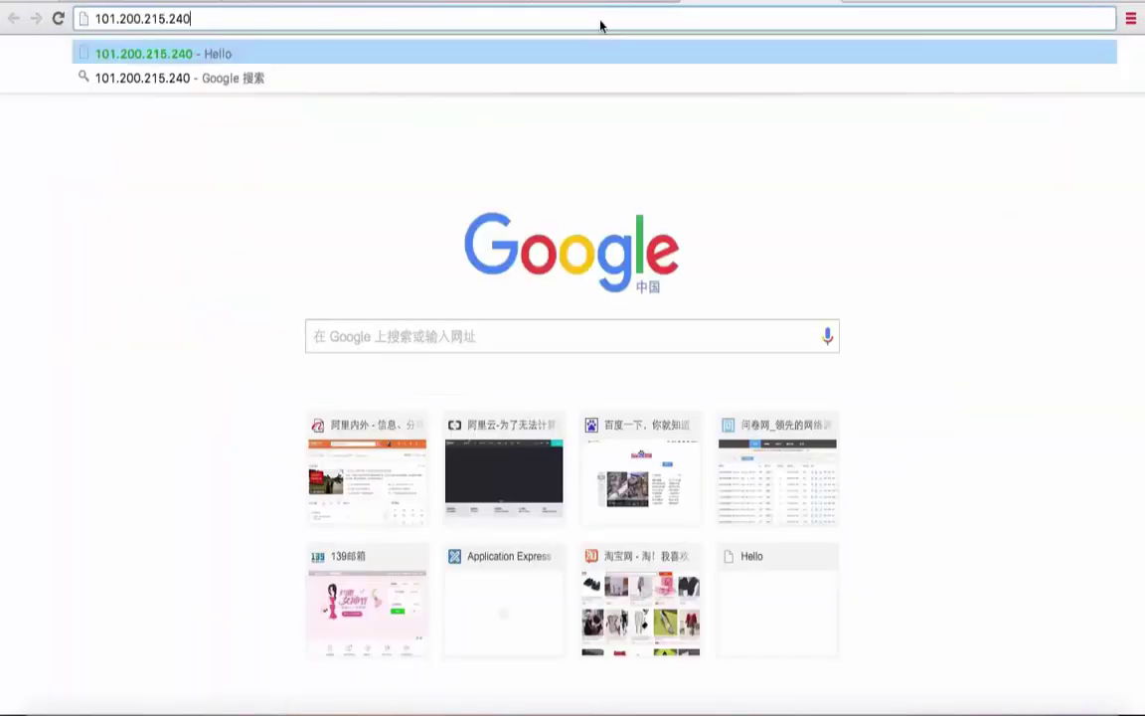
{"action": "key", "text": "Return"}
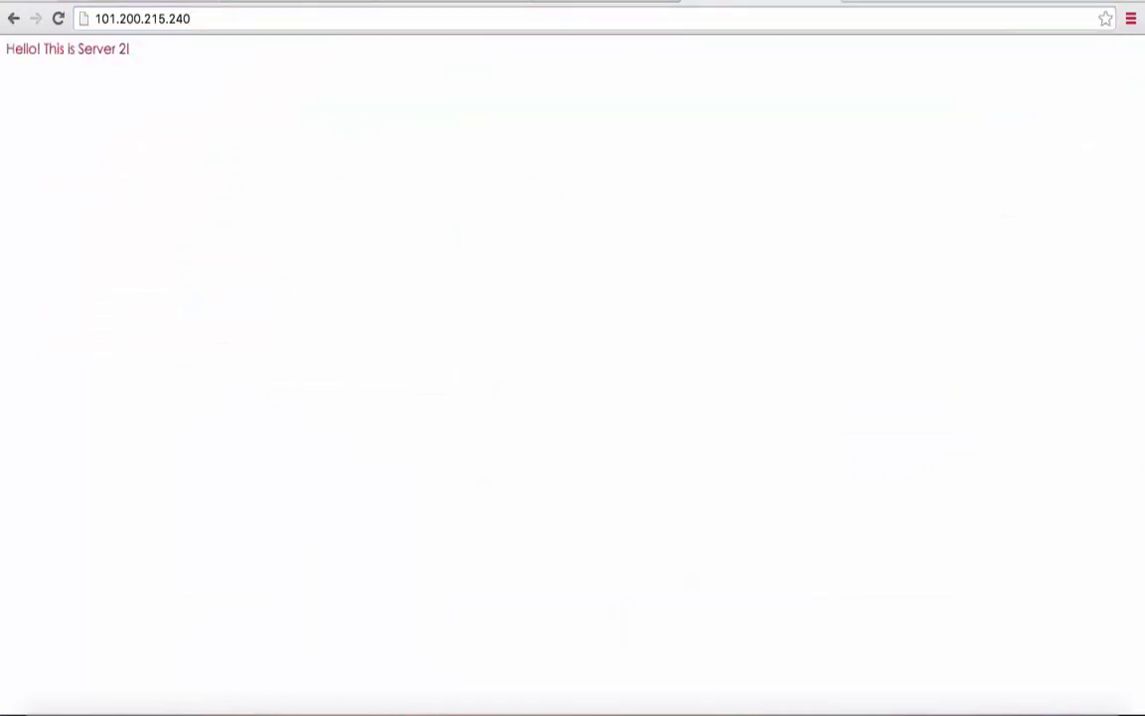
Copy the service address (服务地址) from annie_test's details page and open it in a new browser tab.
{"action": "left_click", "coordinate": [452, 3]}
{"action": "left_click", "coordinate": [179, 196]}
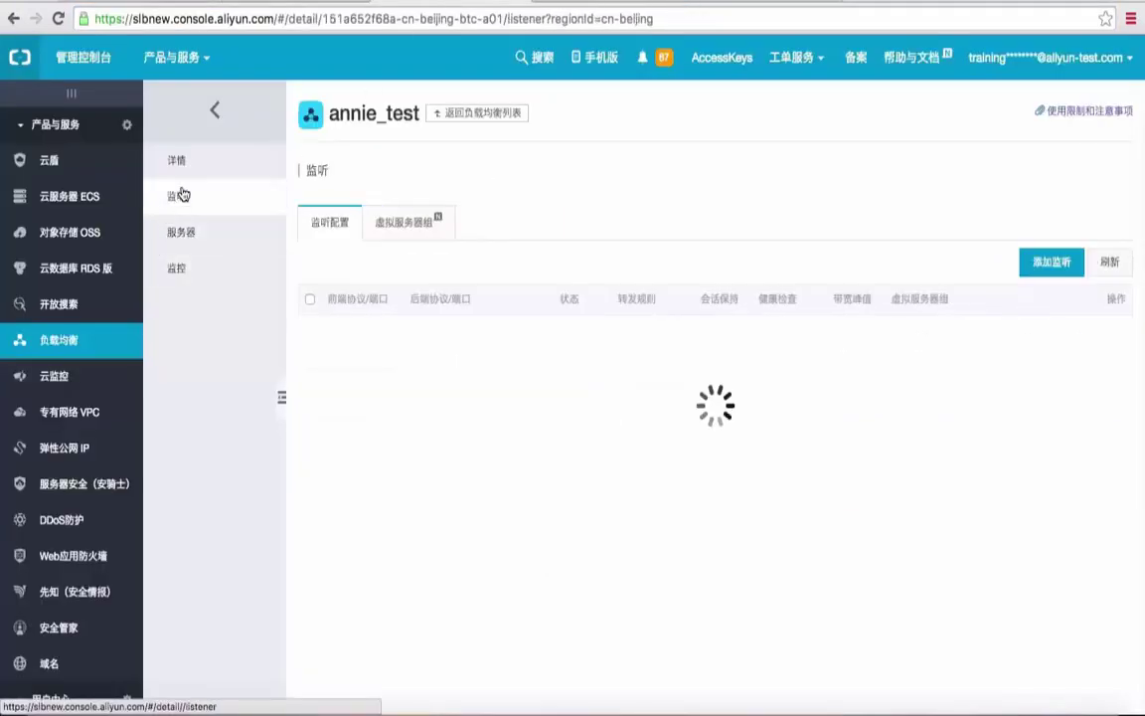
{"action": "left_click", "coordinate": [195, 162]}
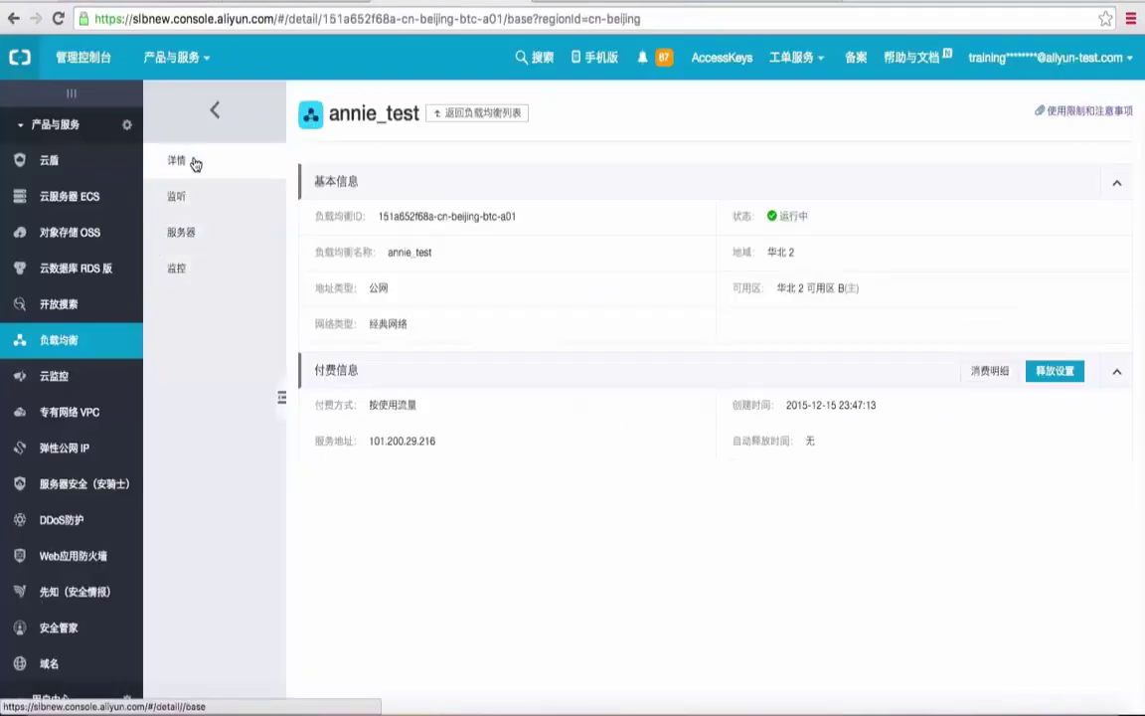
{"action": "double_click", "coordinate": [398, 439]}
{"action": "key", "text": "ctrl+c"}
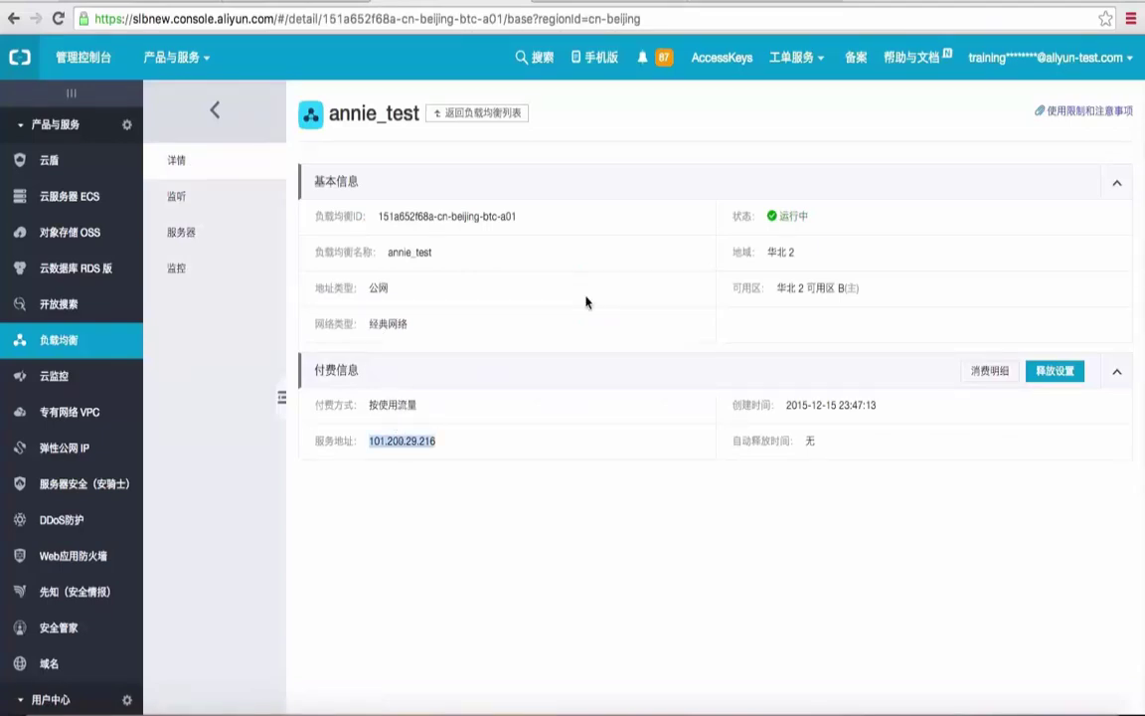
{"action": "key", "text": "ctrl+t"}
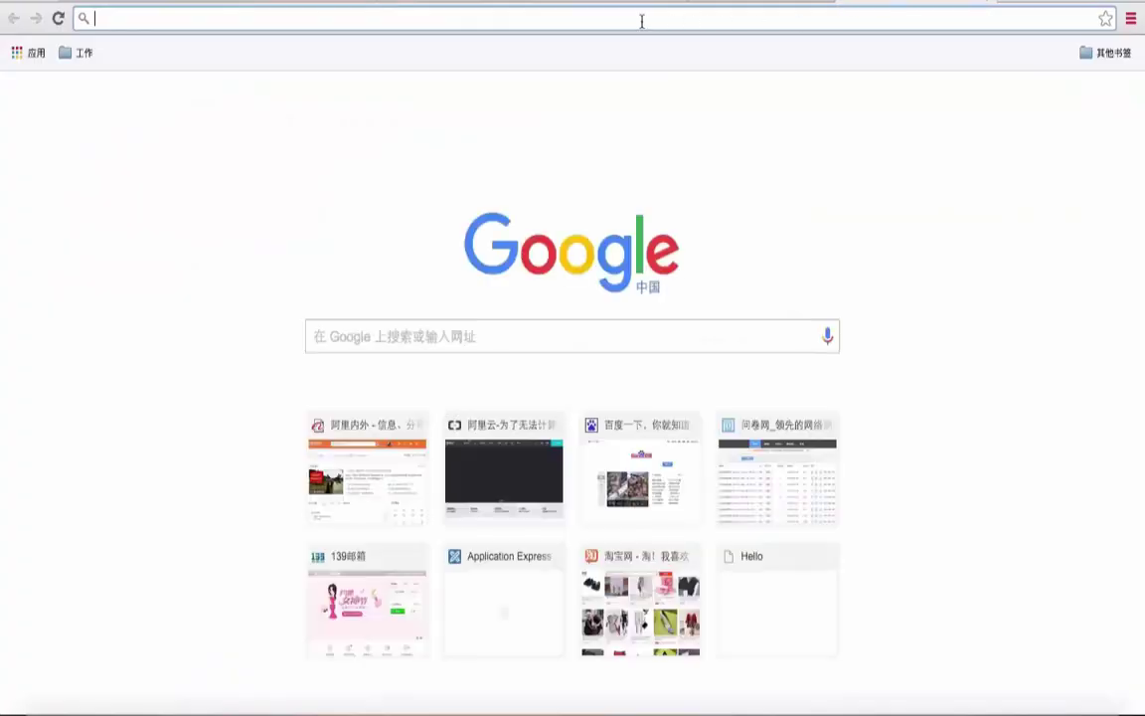
{"action": "key", "text": "ctrl+v"}
{"action": "key", "text": "Return"}
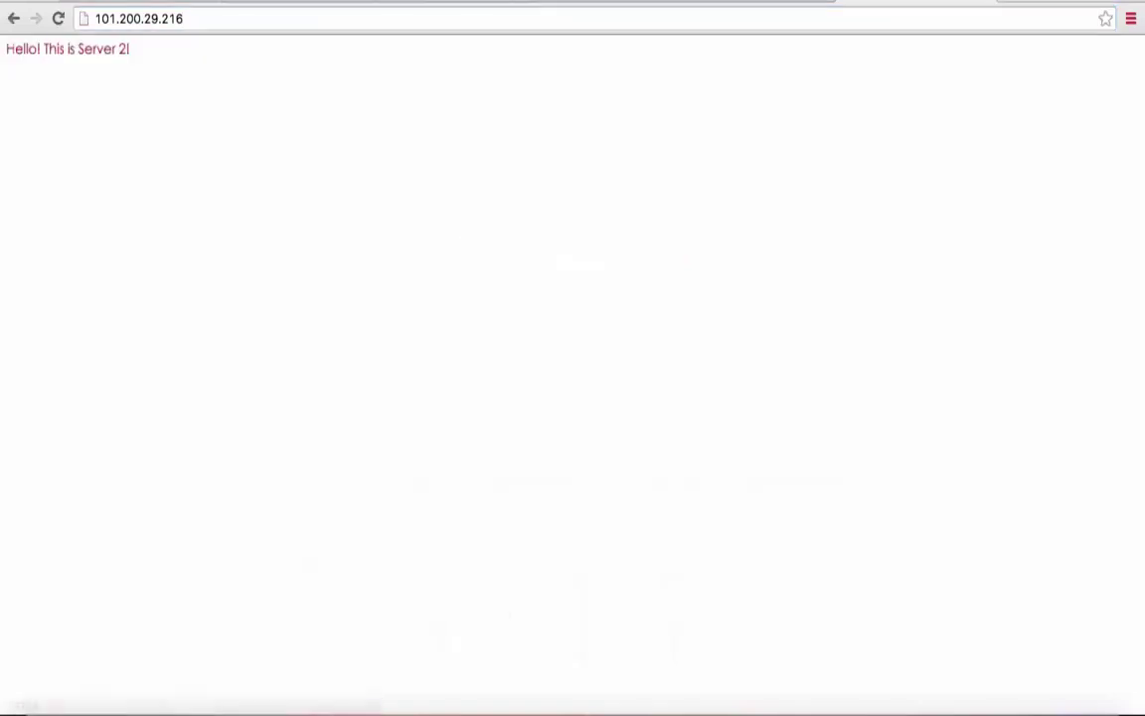
Reload the load balancer's page repeatedly to check which backend server responds while both weights are equal.
{"action": "left_click", "coordinate": [58, 19]}
{"action": "left_click", "coordinate": [58, 21]}
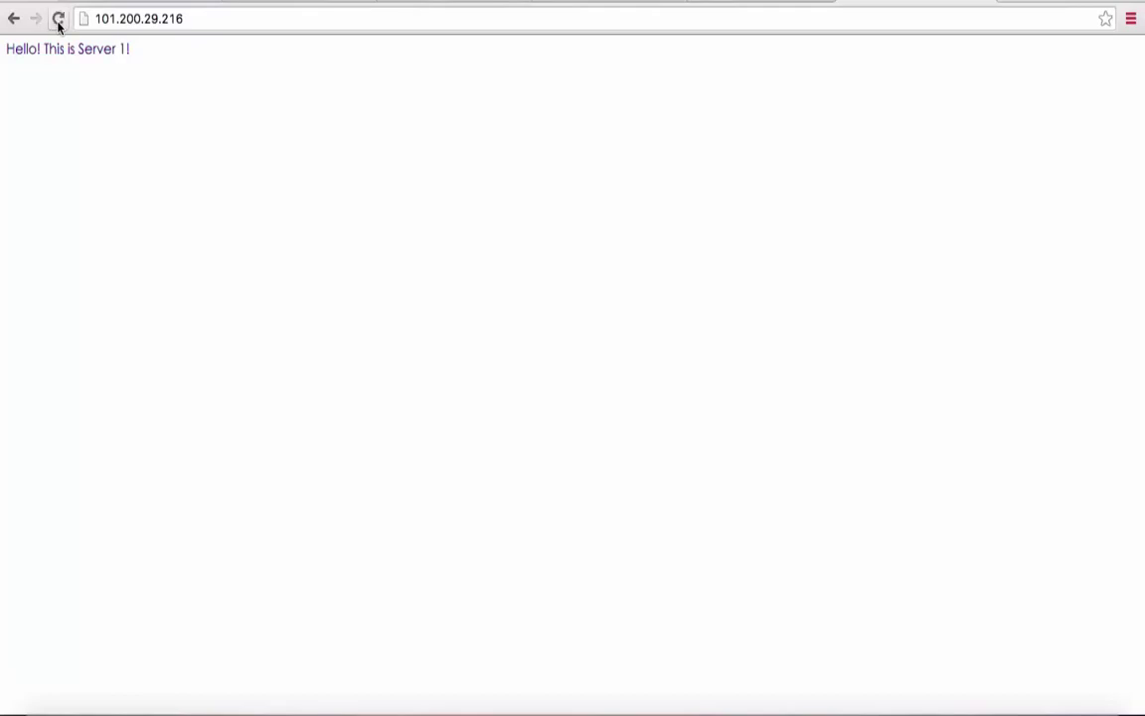
{"action": "left_click", "coordinate": [58, 21]}
{"action": "left_click", "coordinate": [58, 21]}
{"action": "left_click", "coordinate": [58, 21]}
{"action": "left_click", "coordinate": [58, 21]}
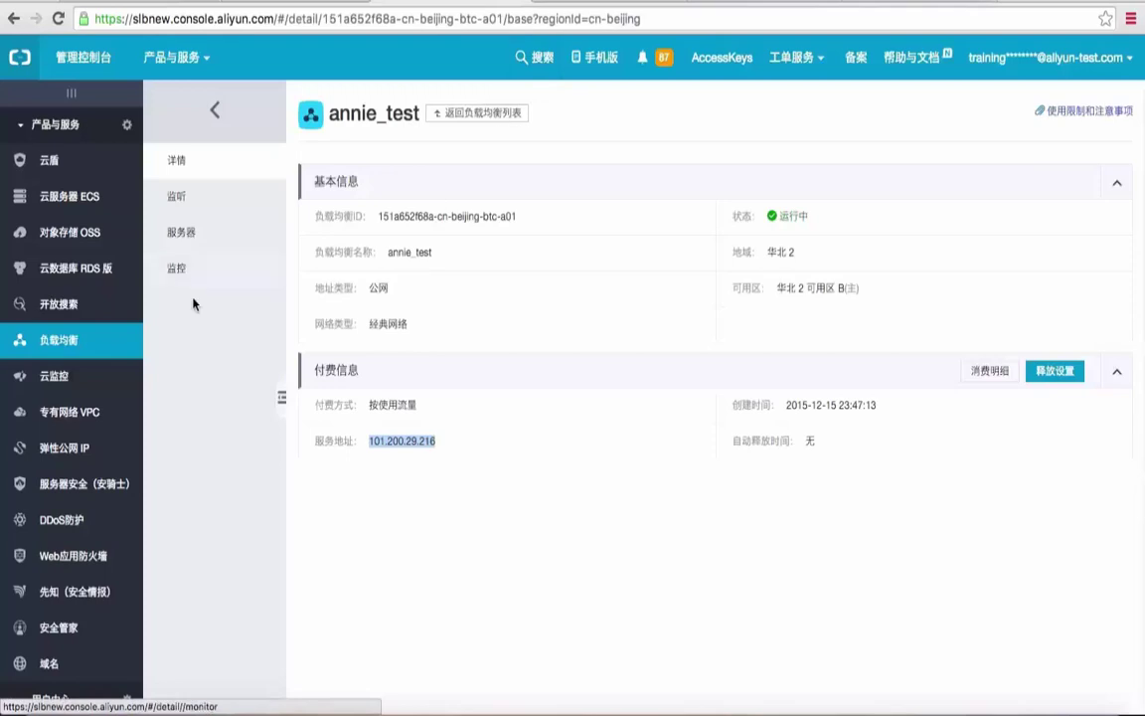
Set the weight of backend server SLB_demo1_annie to 50 in annie_test's server pool.
{"action": "left_click", "coordinate": [206, 235]}
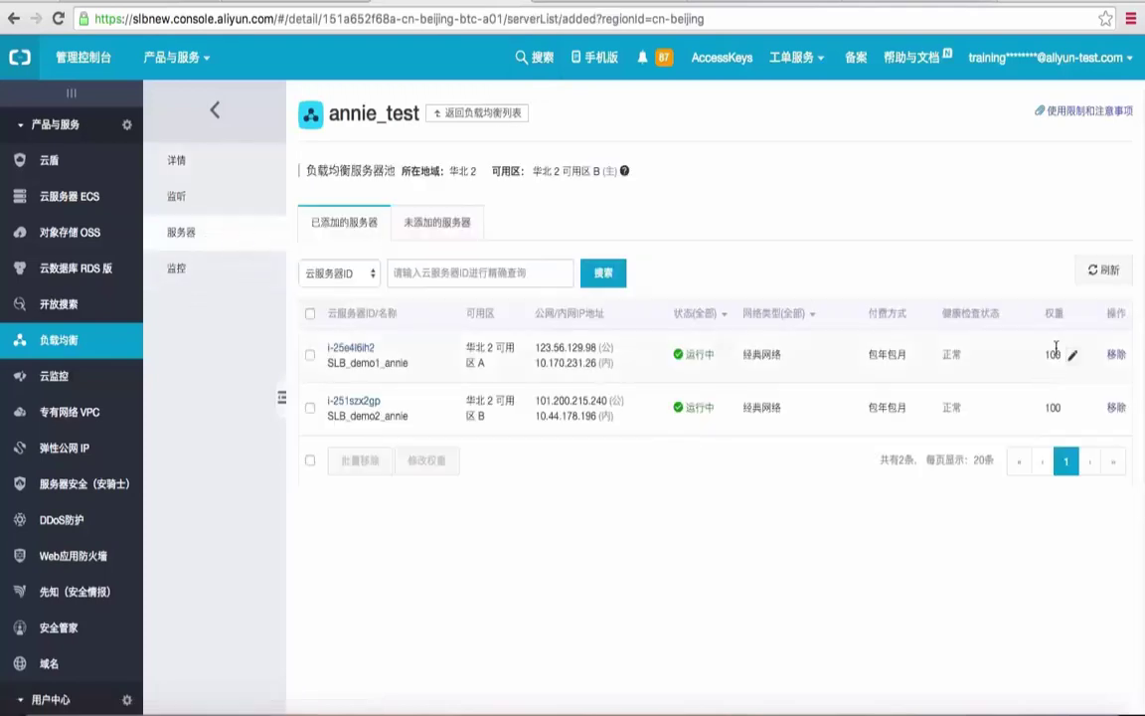
{"action": "left_click", "coordinate": [1072, 354]}
{"action": "left_click_drag", "start_coordinate": [1044, 419], "coordinate": [999, 416]}
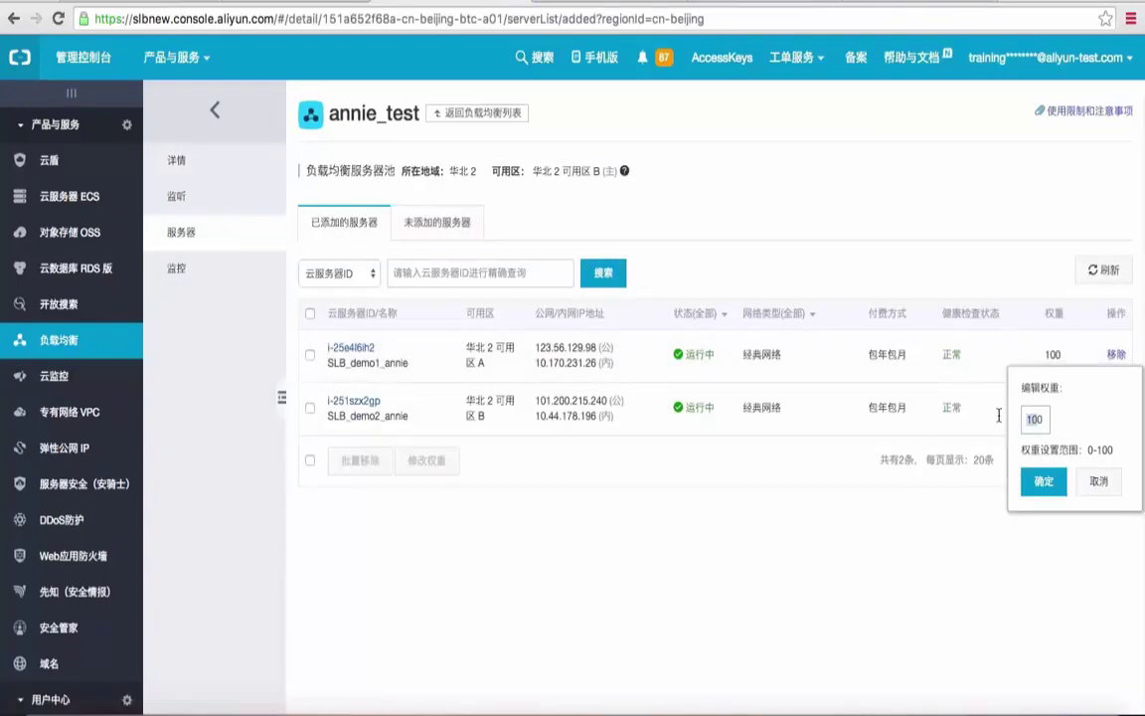
{"action": "type", "text": "50"}
{"action": "left_click", "coordinate": [1043, 481]}
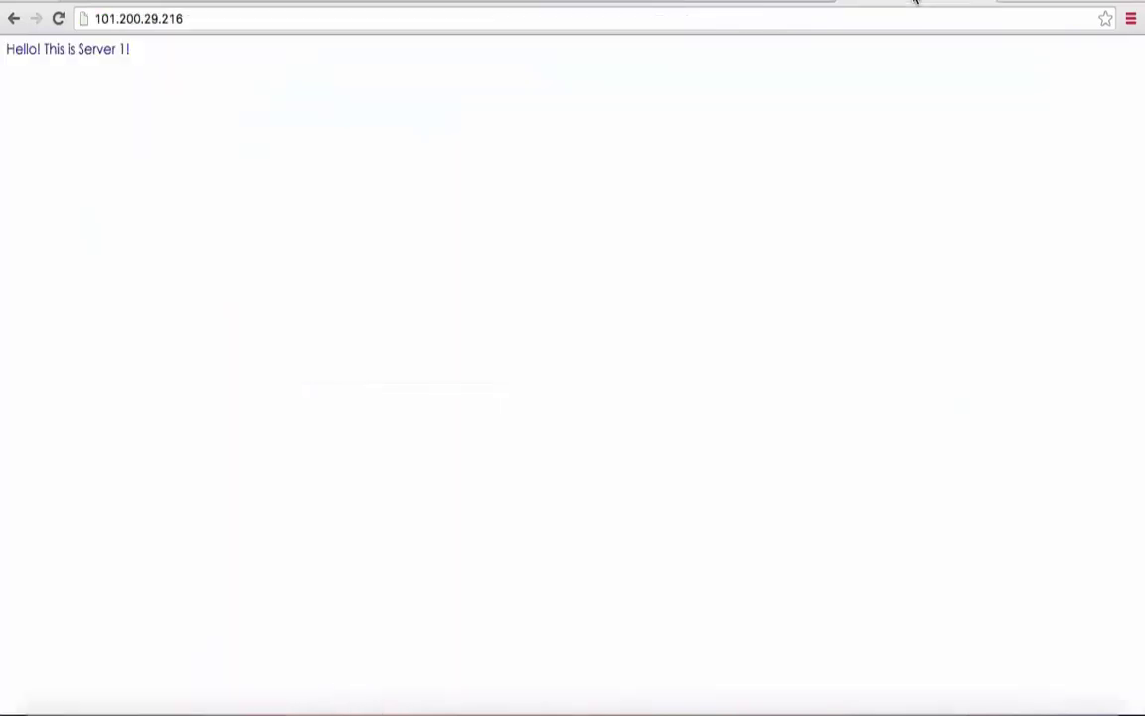
Reload the load balancer's service address repeatedly to examine how requests are distributed with SLB_demo1_annie at weight 50.
{"action": "left_click", "coordinate": [59, 19]}
{"action": "left_click", "coordinate": [59, 19]}
{"action": "left_click", "coordinate": [61, 25]}
{"action": "left_click", "coordinate": [59, 22]}
{"action": "left_click", "coordinate": [61, 25]}
{"action": "left_click", "coordinate": [61, 24]}
{"action": "left_click", "coordinate": [60, 22]}
{"action": "left_click", "coordinate": [60, 22]}
Return to annie_test's server pool and set the weight of SLB_demo1_annie to 100.
{"action": "left_click", "coordinate": [491, 2]}
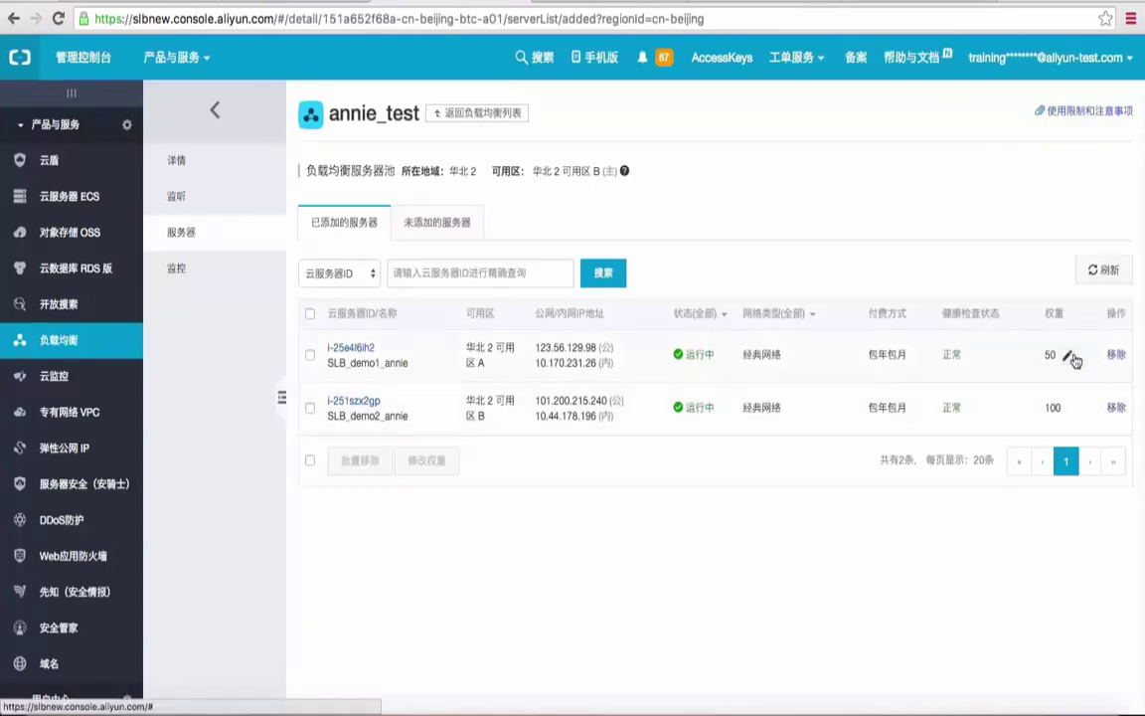
{"action": "left_click", "coordinate": [1068, 355]}
{"action": "left_click", "coordinate": [1035, 418]}
{"action": "key", "text": "BackSpace"}
{"action": "key", "text": "BackSpace"}
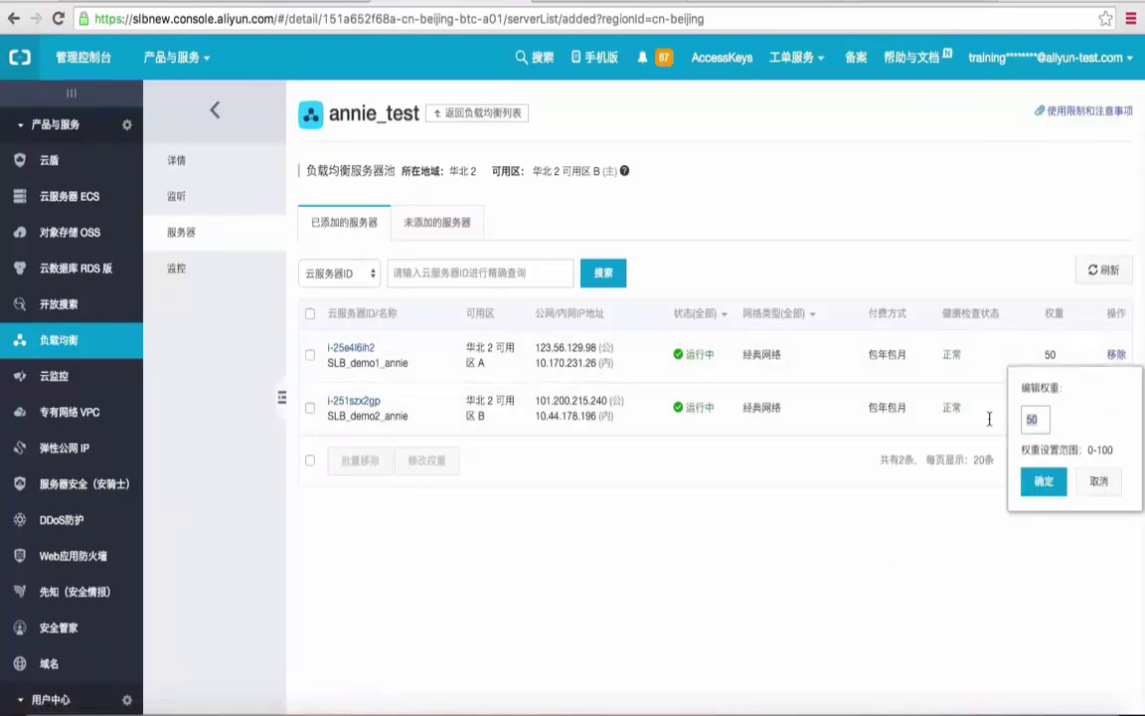
{"action": "type", "text": "100"}
{"action": "left_click", "coordinate": [1043, 481]}
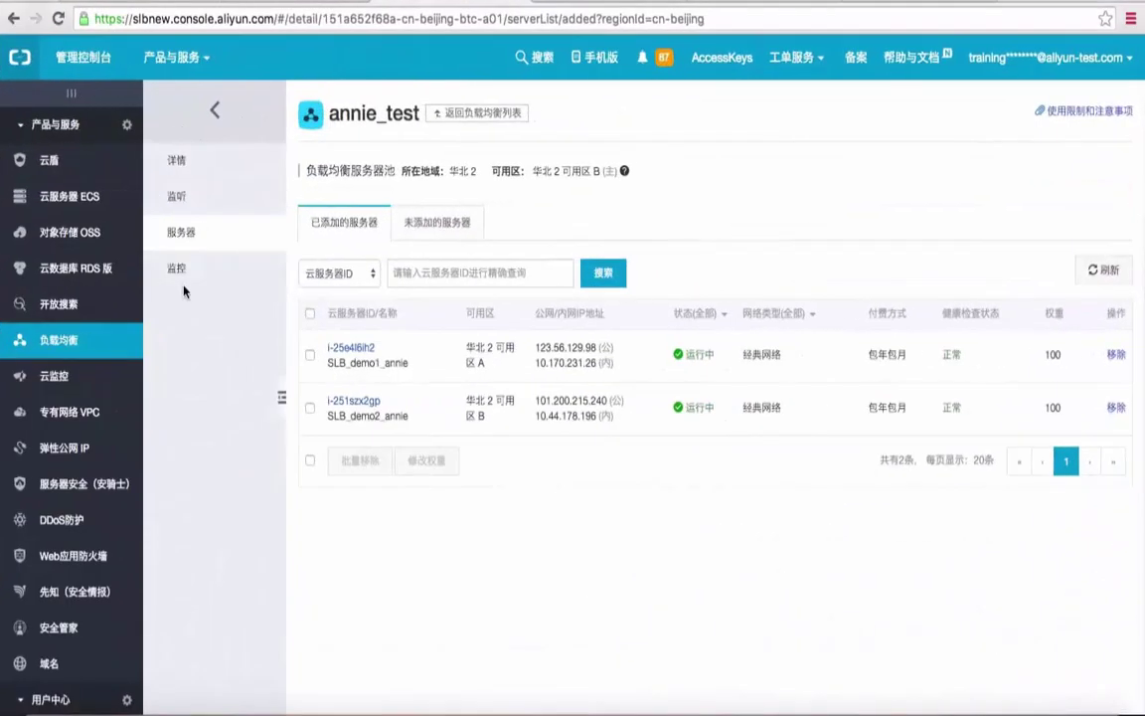
Examine annie_test's monitoring charts for outbound traffic, new connections, inbound and outbound packets, and active and inactive connections.
{"action": "left_click", "coordinate": [184, 271]}
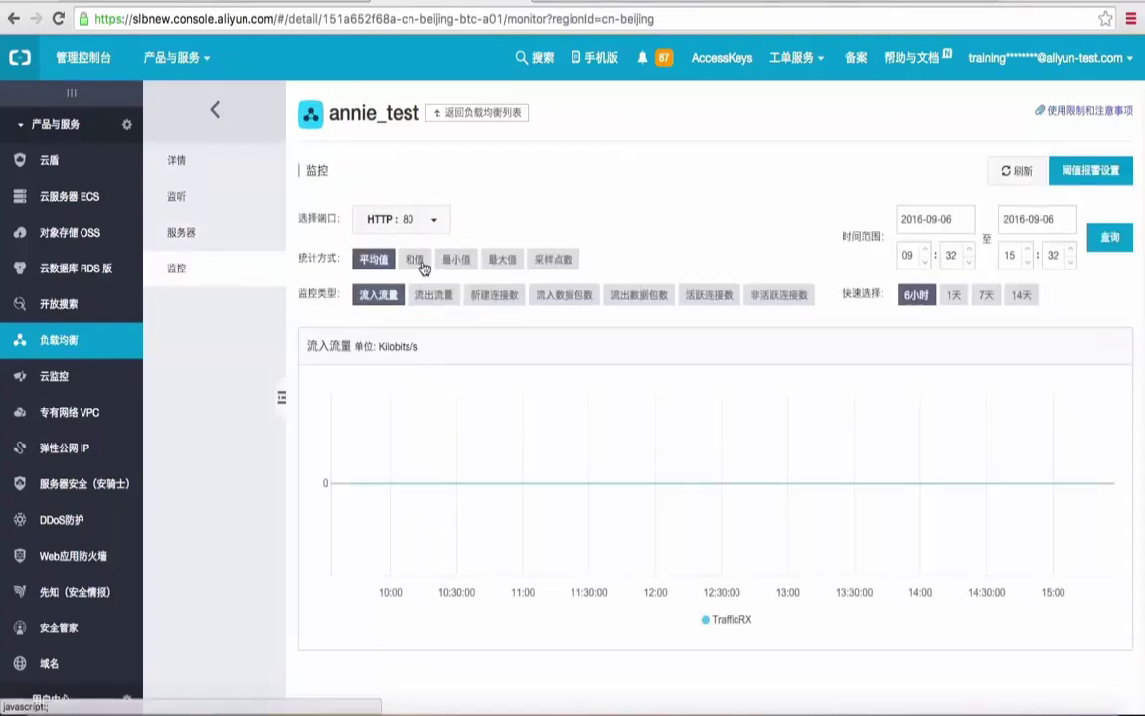
{"action": "left_click", "coordinate": [424, 299]}
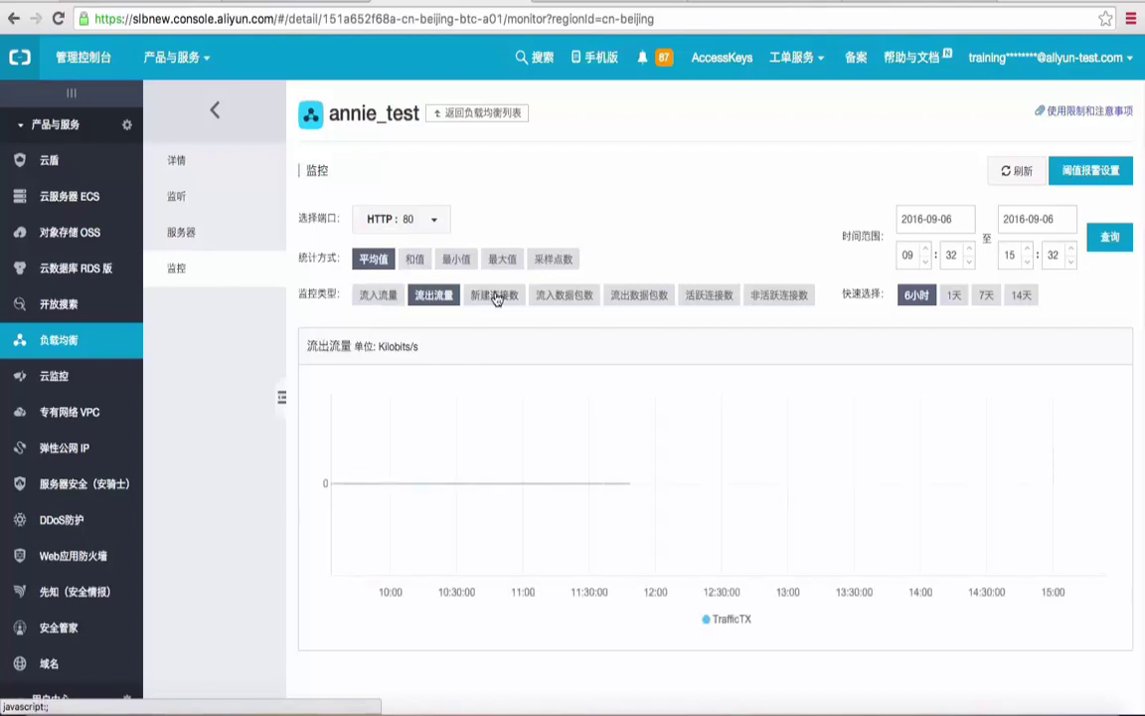
{"action": "left_click", "coordinate": [497, 297]}
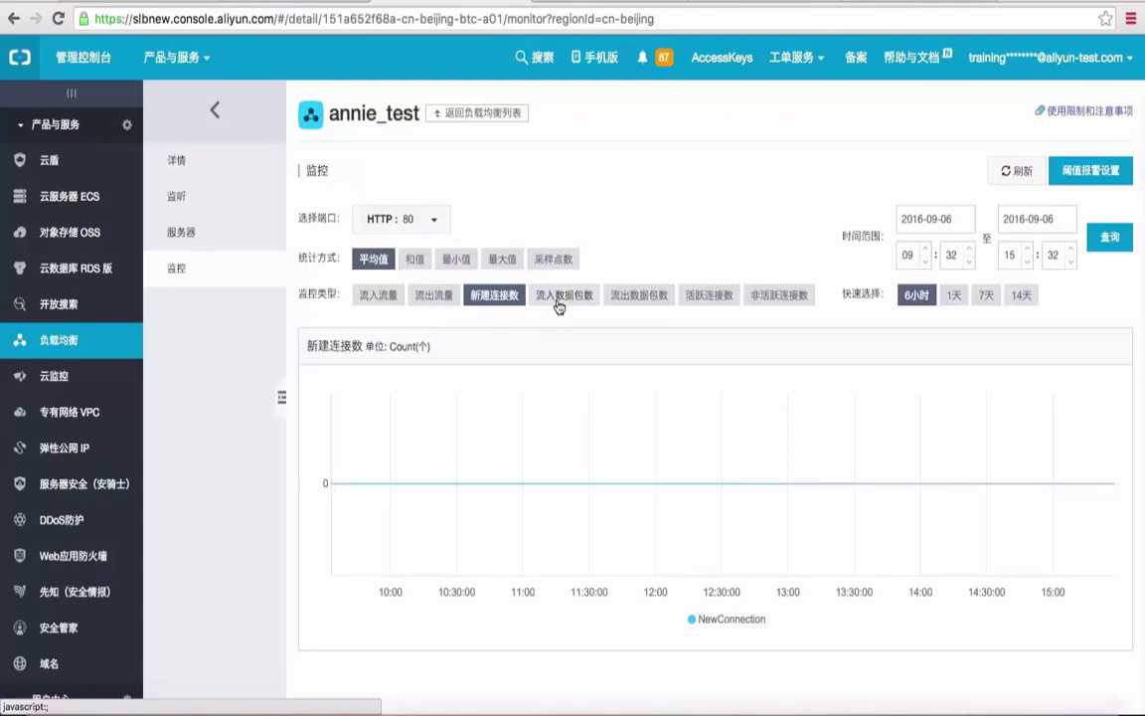
{"action": "left_click", "coordinate": [562, 297]}
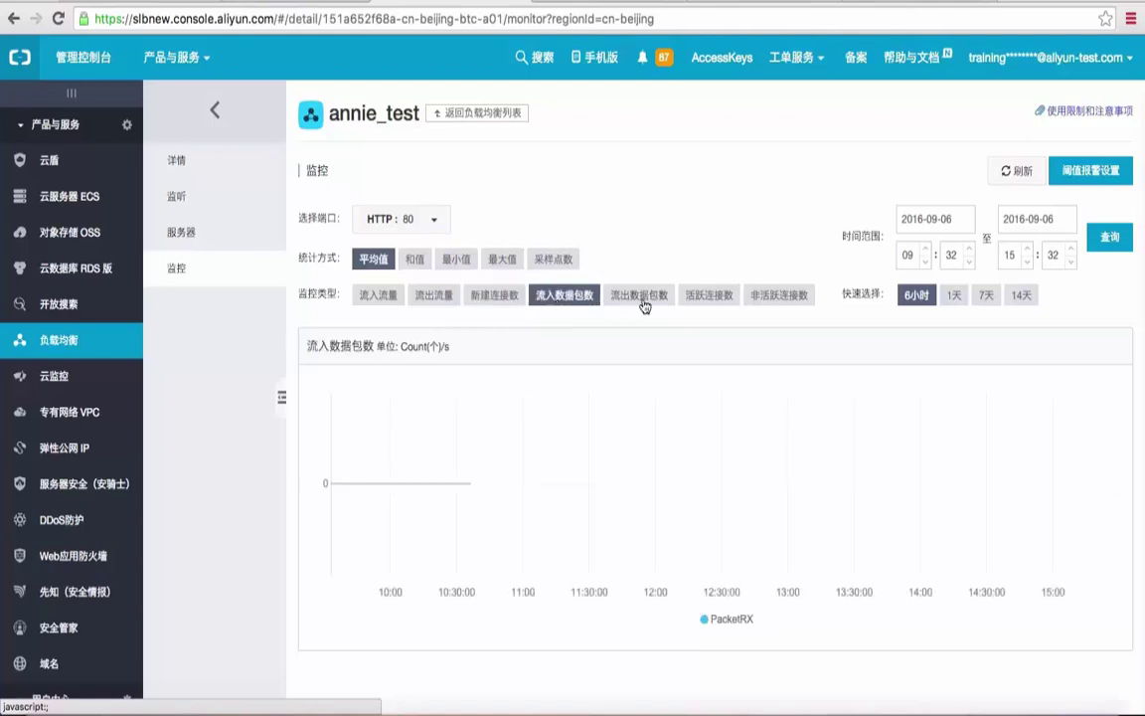
{"action": "left_click", "coordinate": [643, 299]}
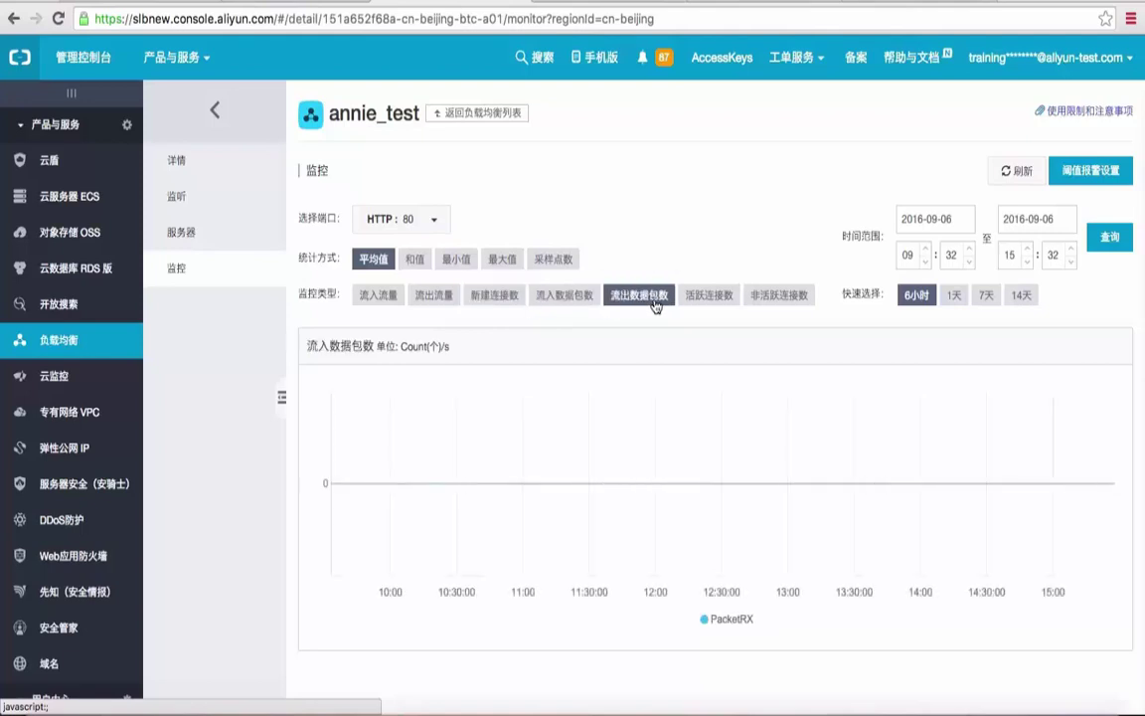
{"action": "left_click", "coordinate": [715, 298]}
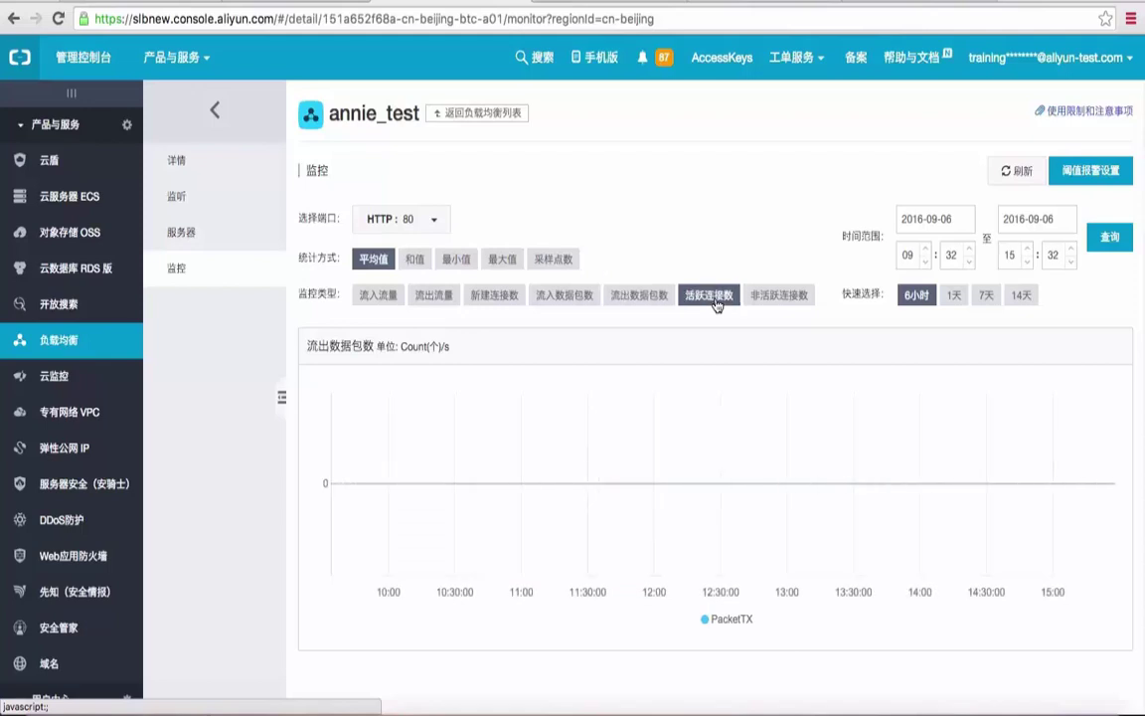
{"action": "left_click", "coordinate": [784, 299]}
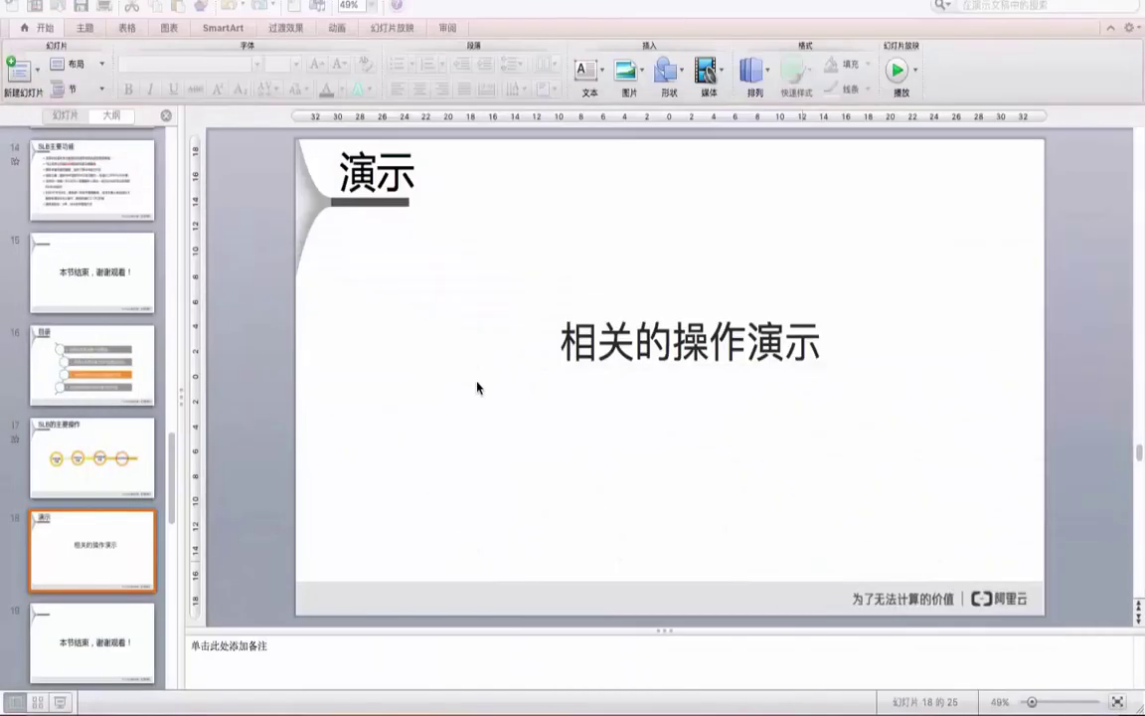
Switch to the PowerPoint presentation and show closing slide 19, "本节结束，谢谢观看！", as a slide show.
{"action": "left_click", "coordinate": [100, 661]}
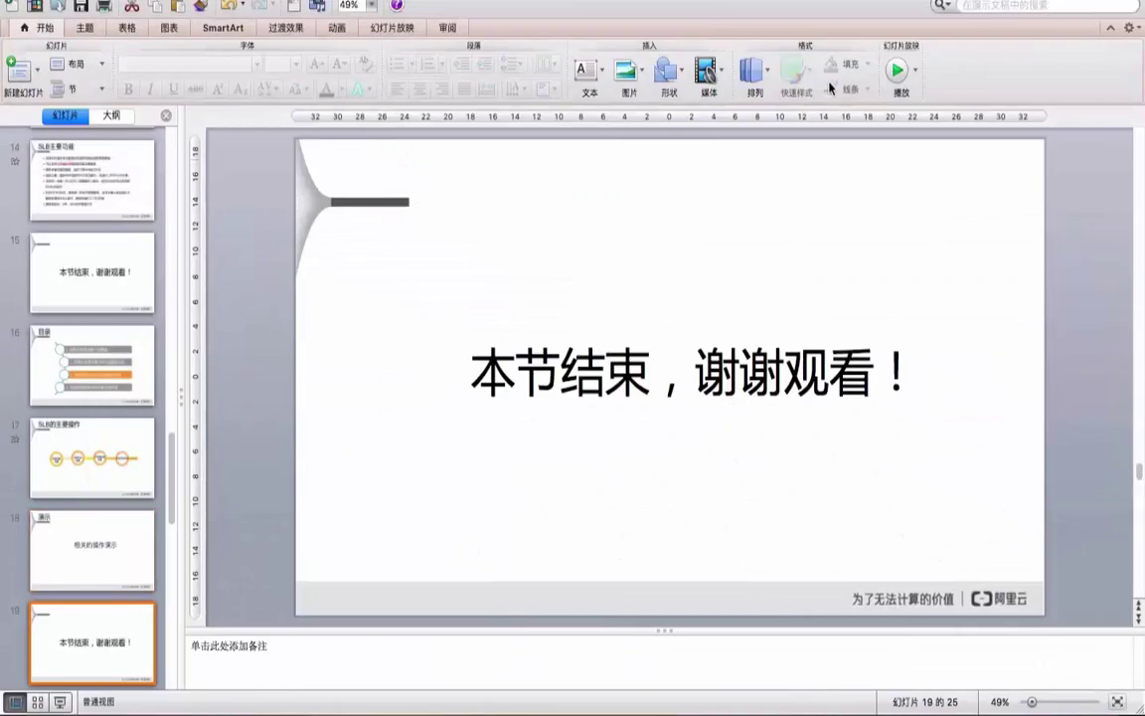
{"action": "left_click", "coordinate": [897, 70]}
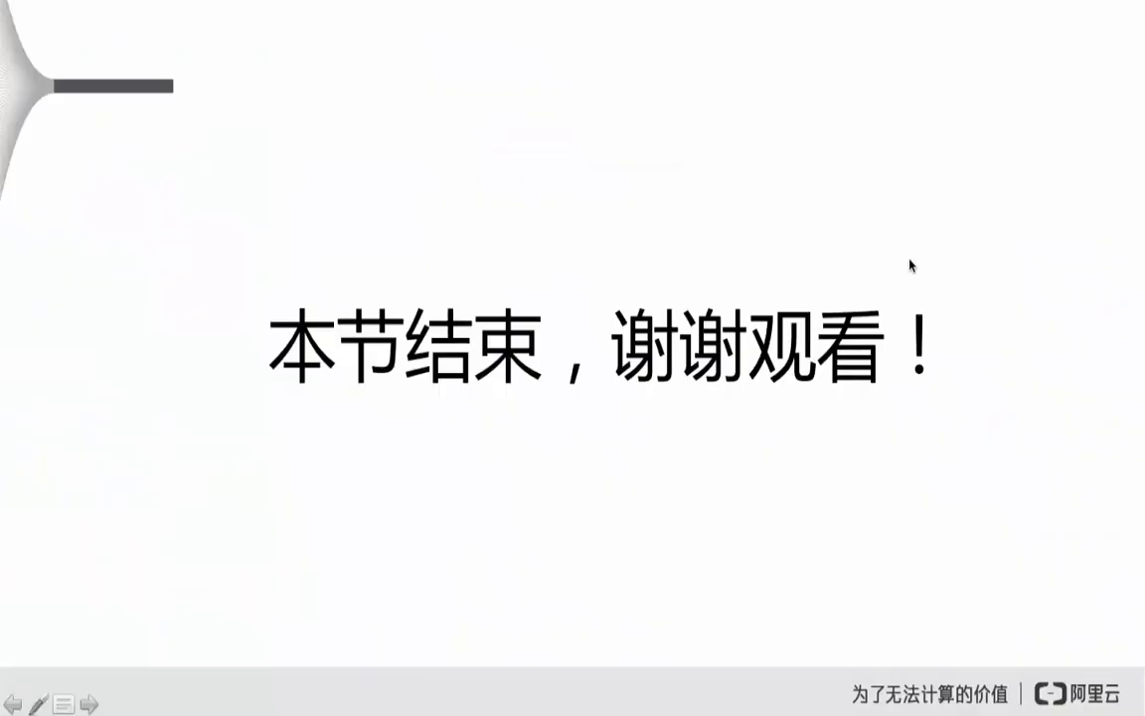